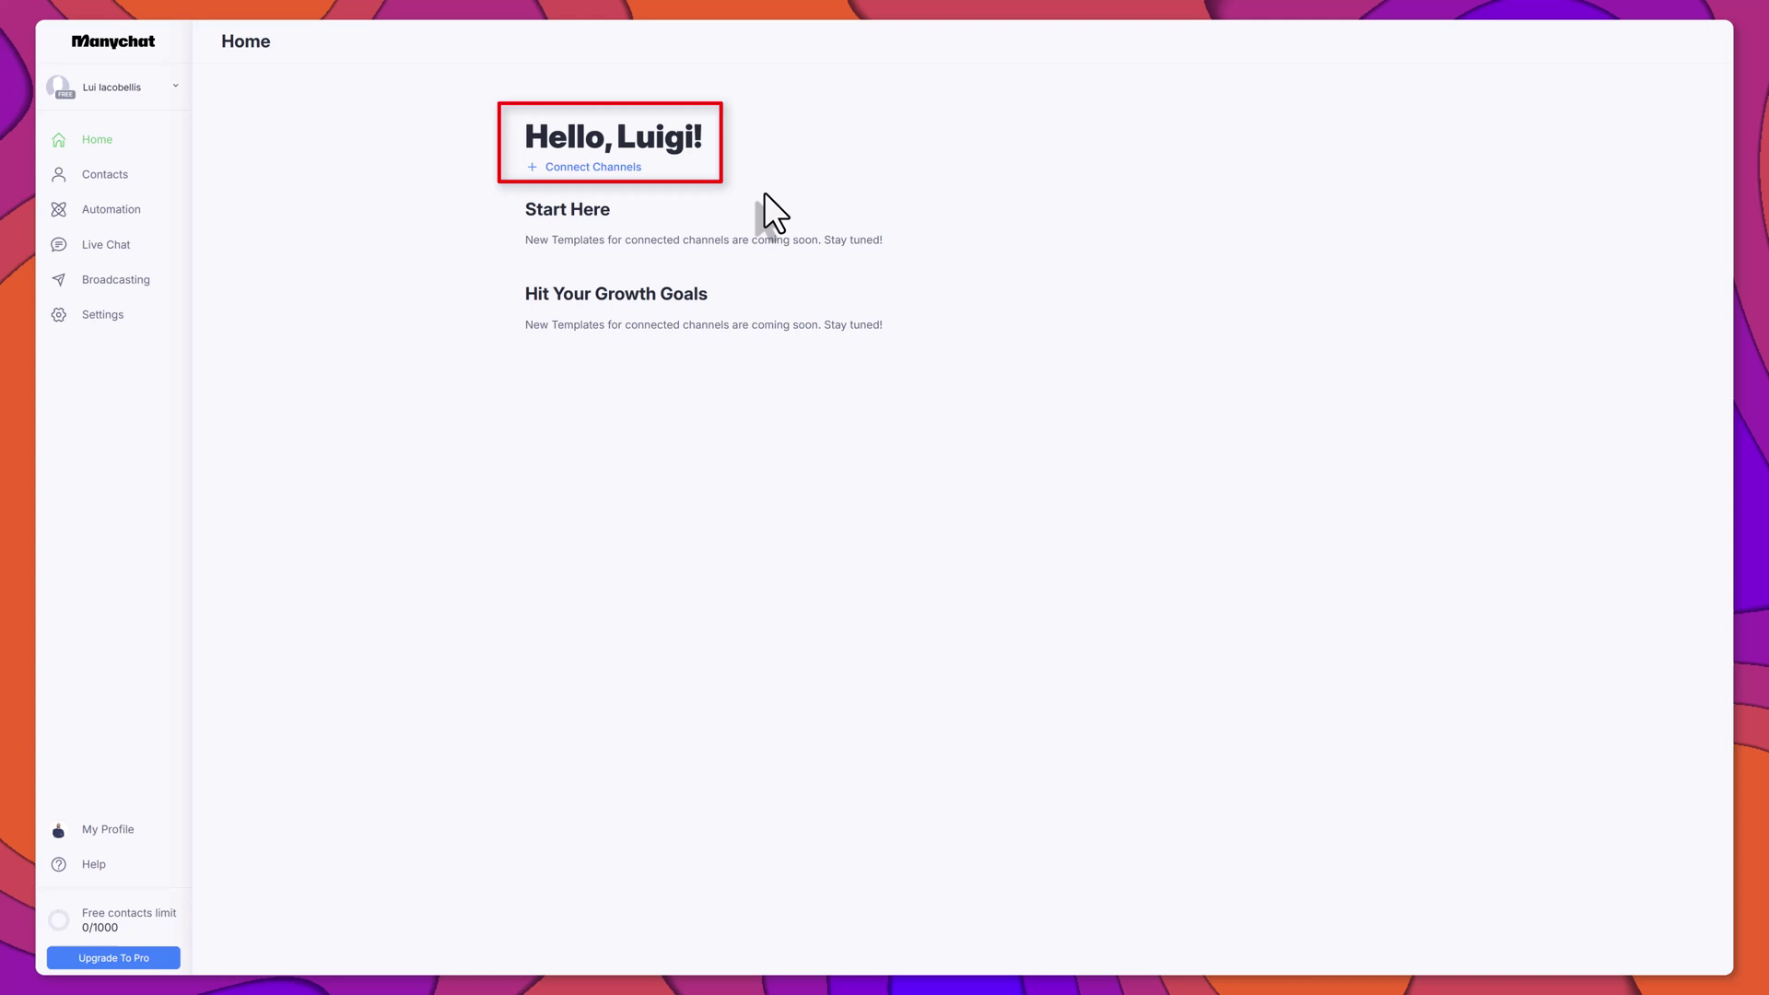
Begin connecting a Facebook Page as a channel from Manychat's Home screen
left_click(632, 168)
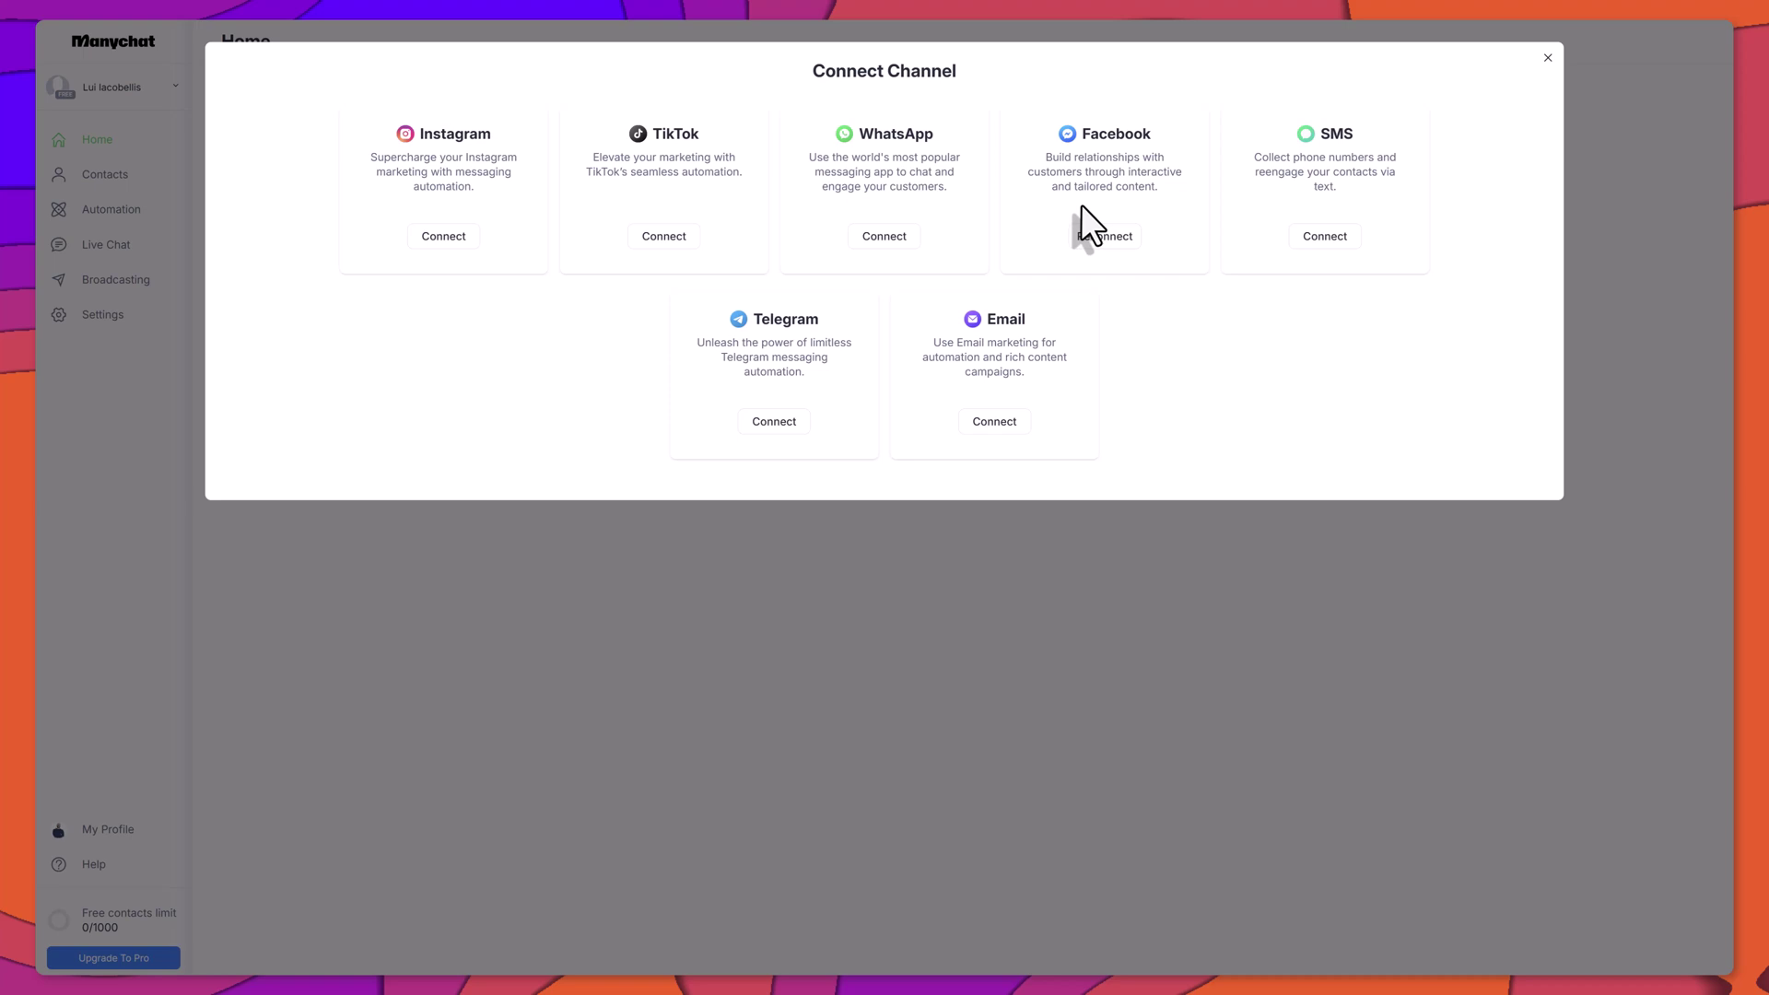
left_click(1102, 236)
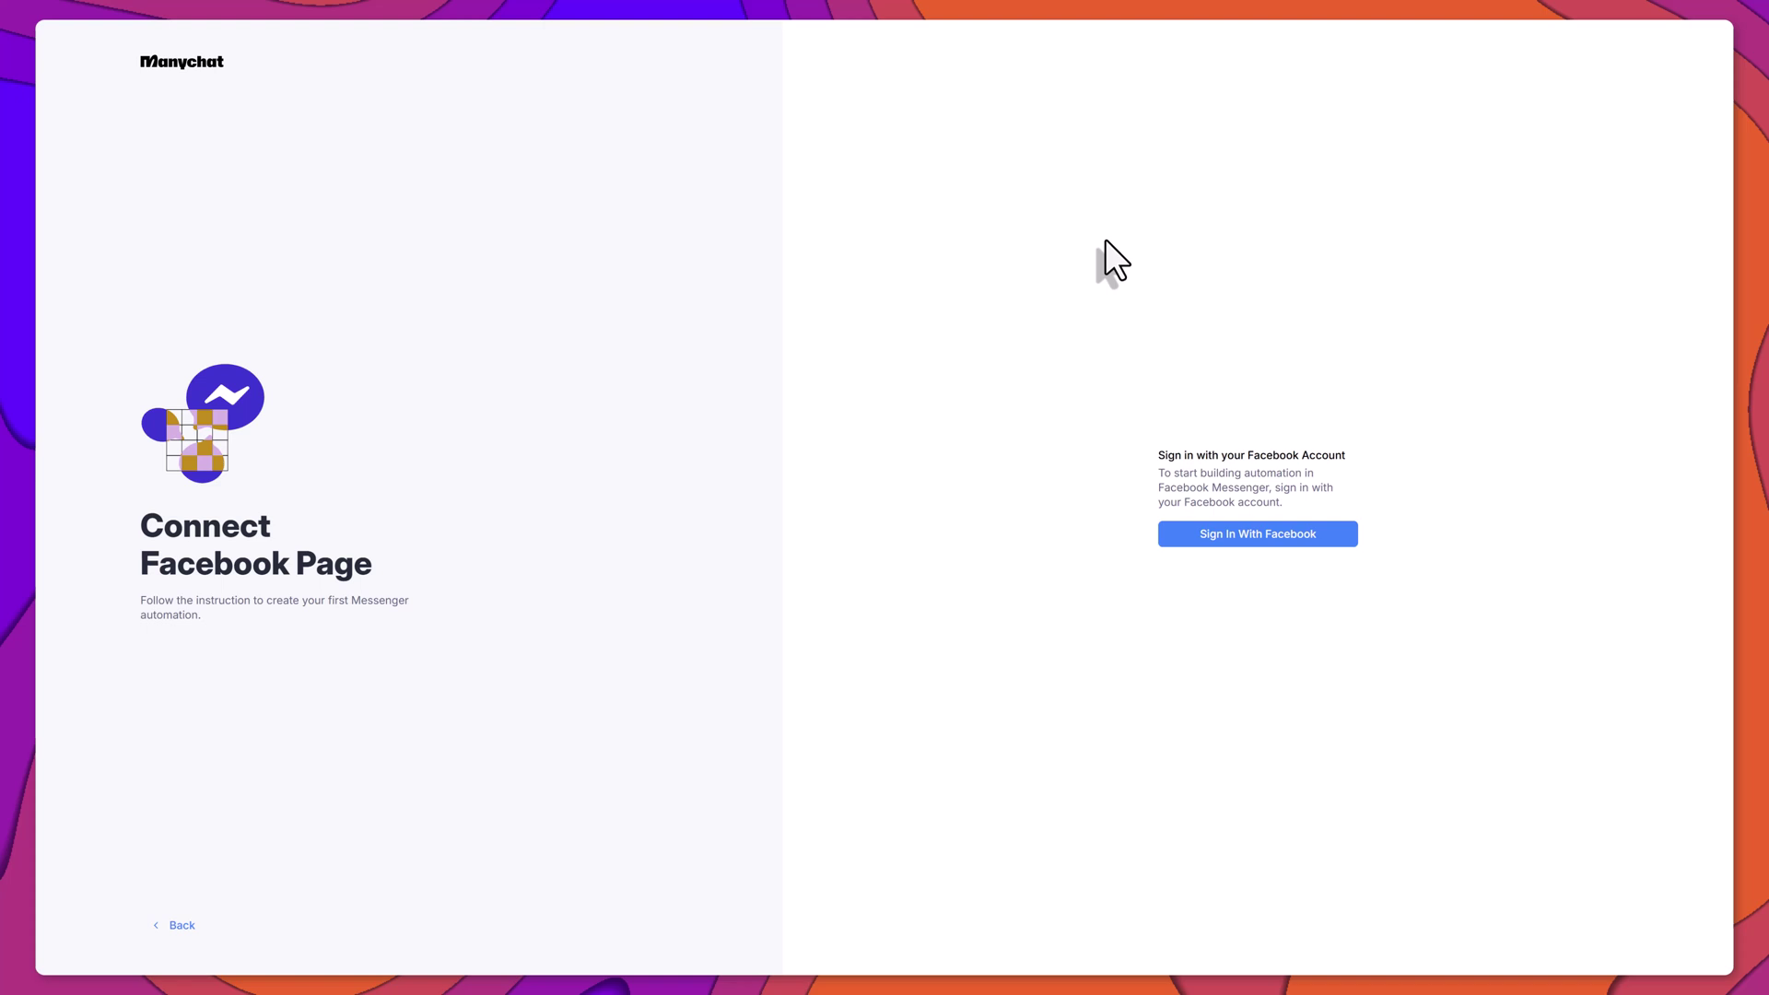
Sign in with Facebook and grant Manychat access to the tutorials Page and Instagram account
left_click(1208, 534)
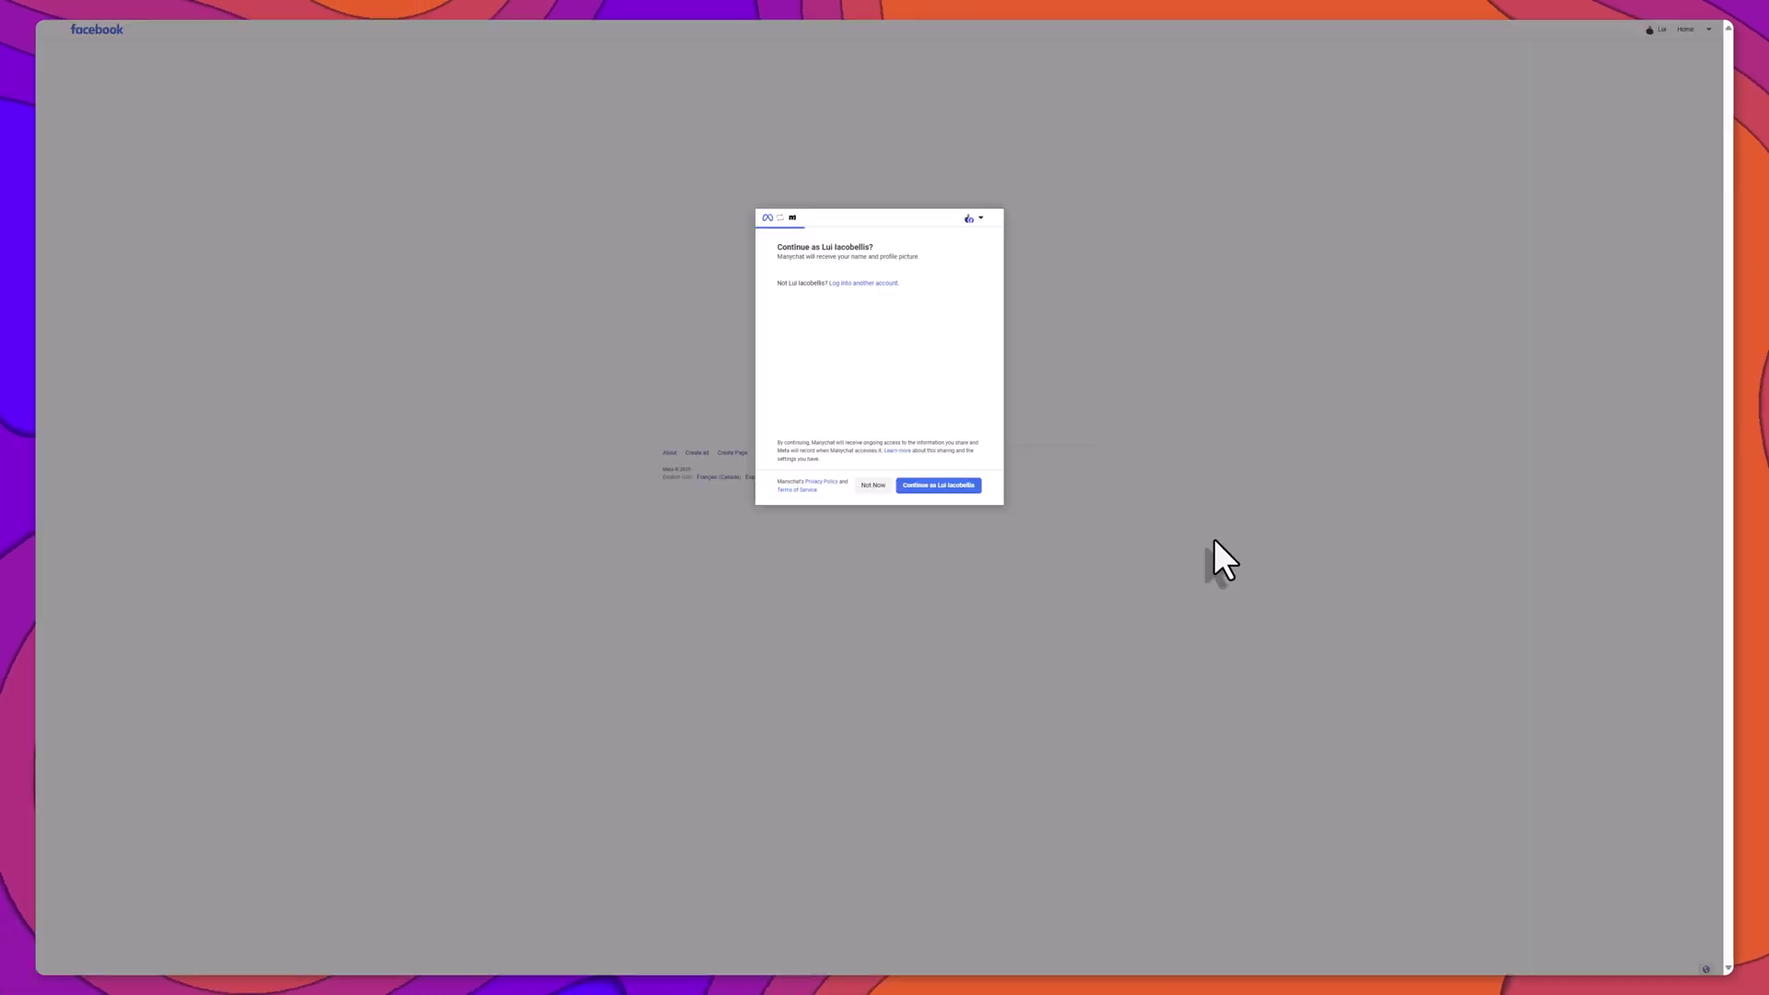
left_click(956, 487)
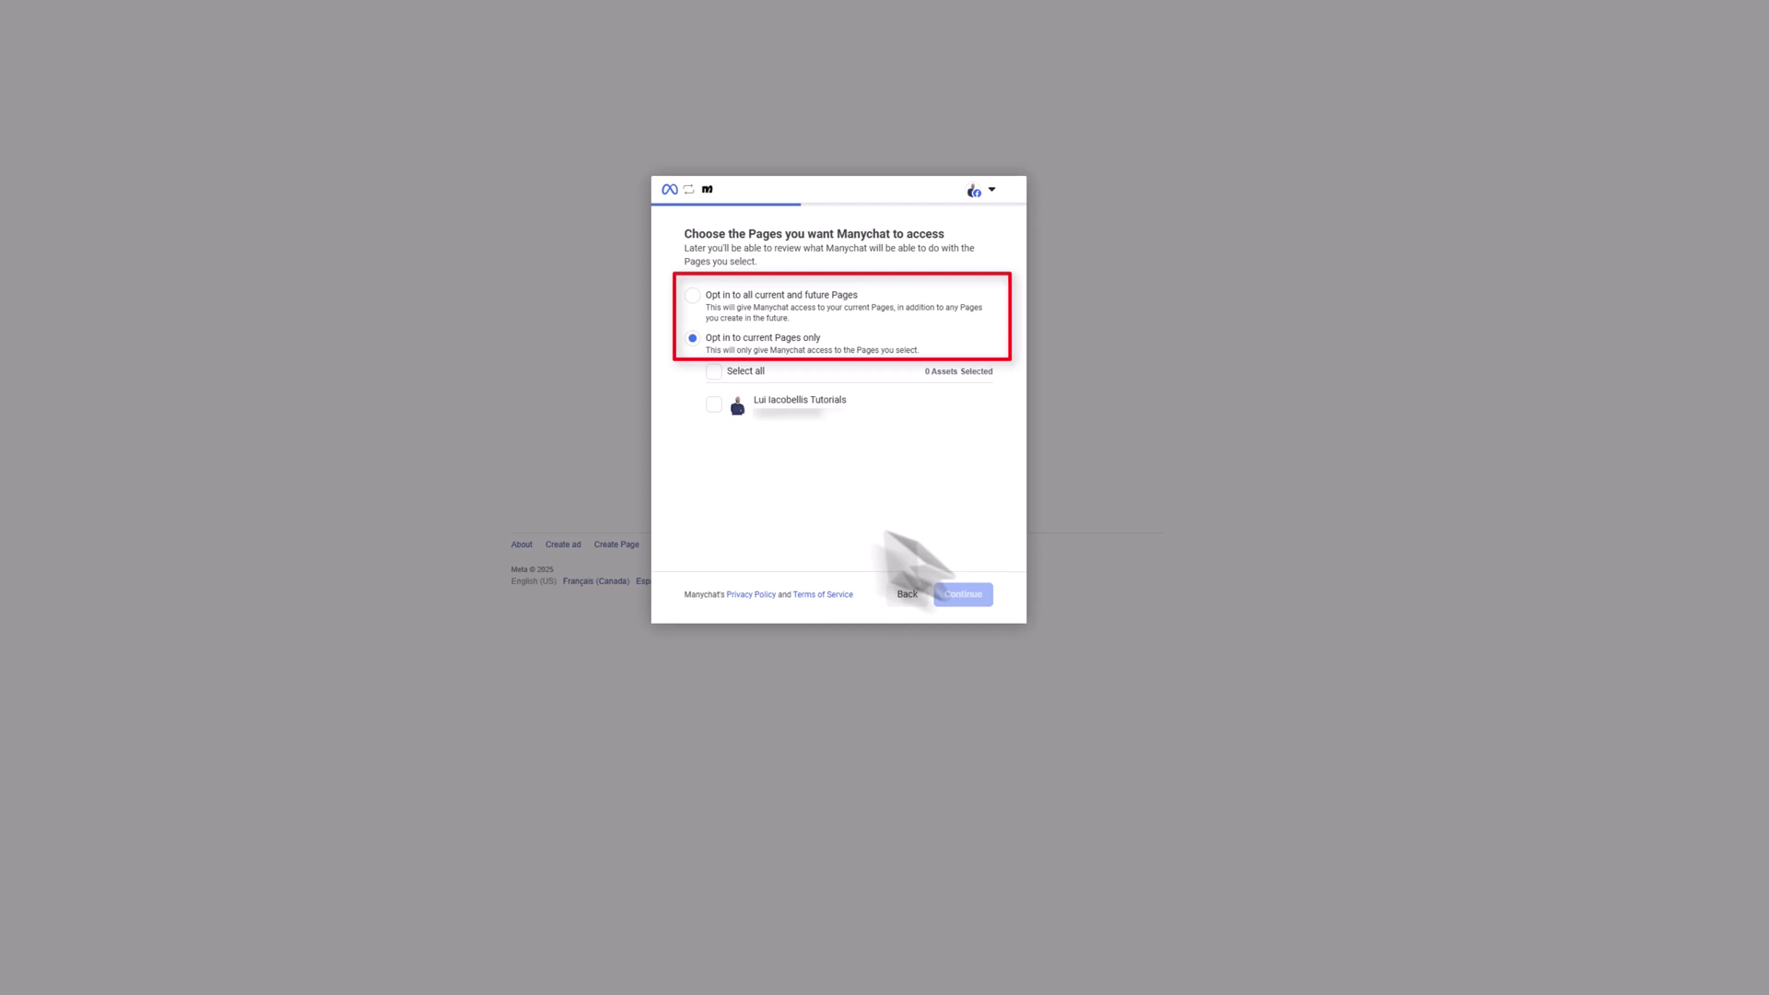
left_click(714, 405)
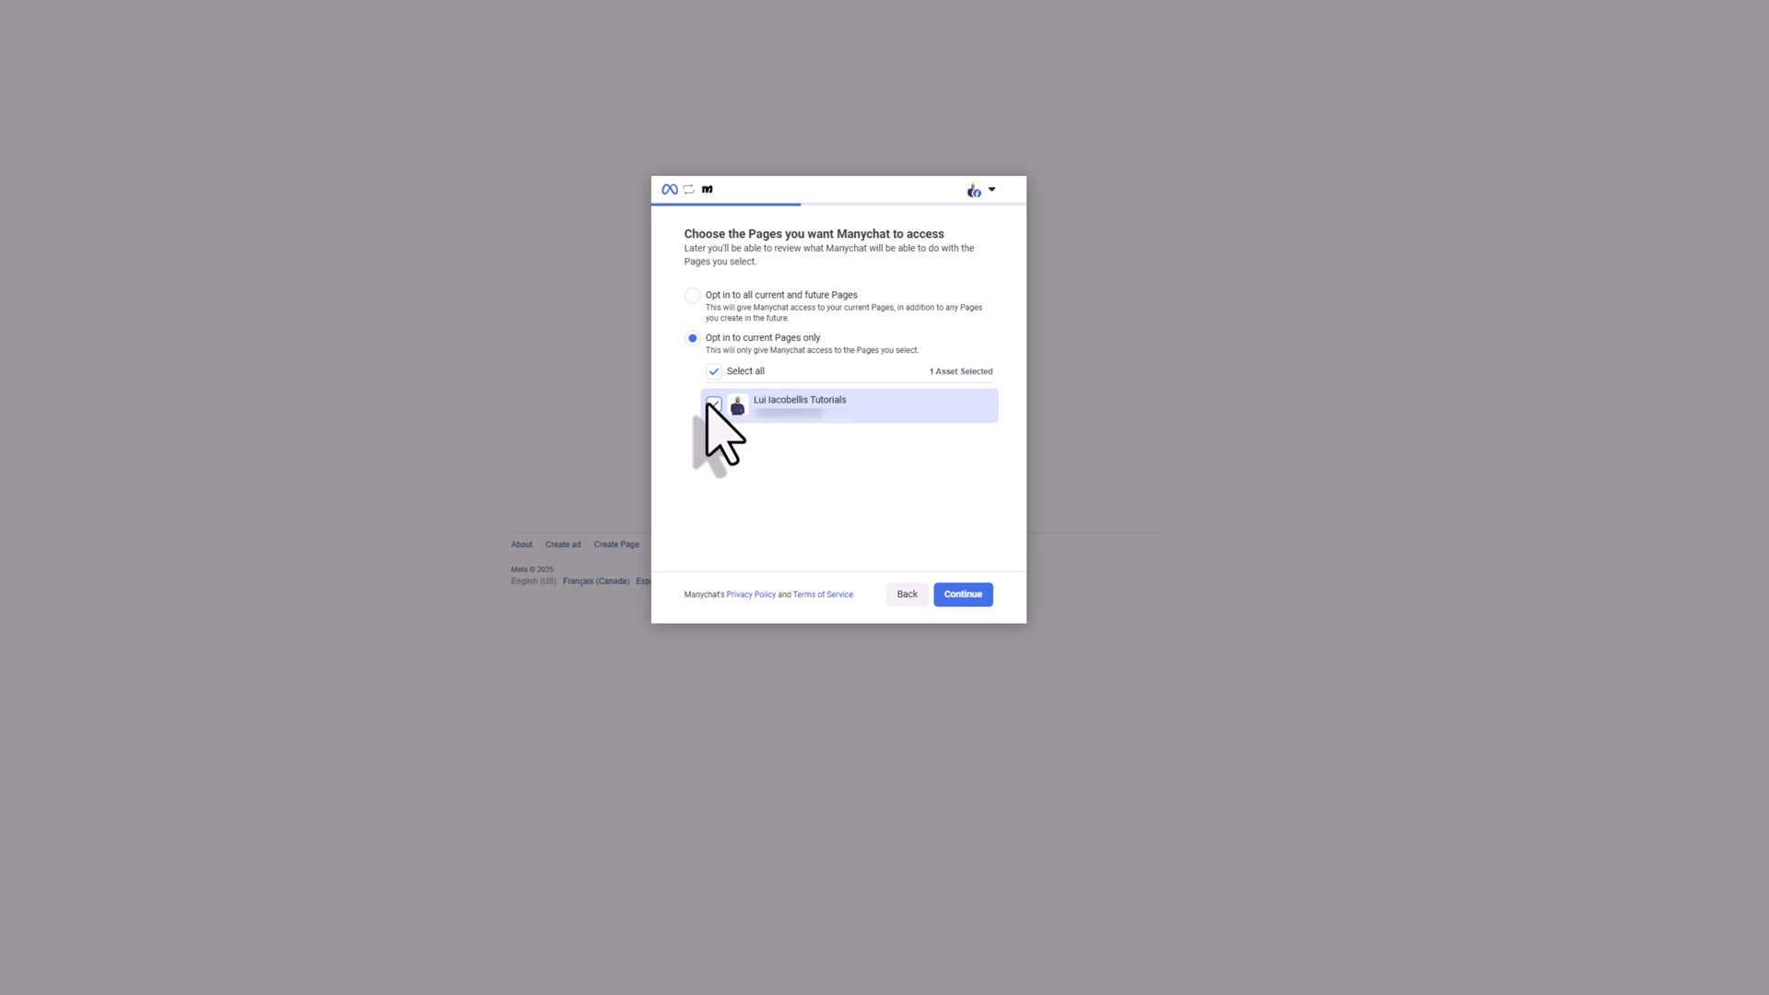
left_click(958, 596)
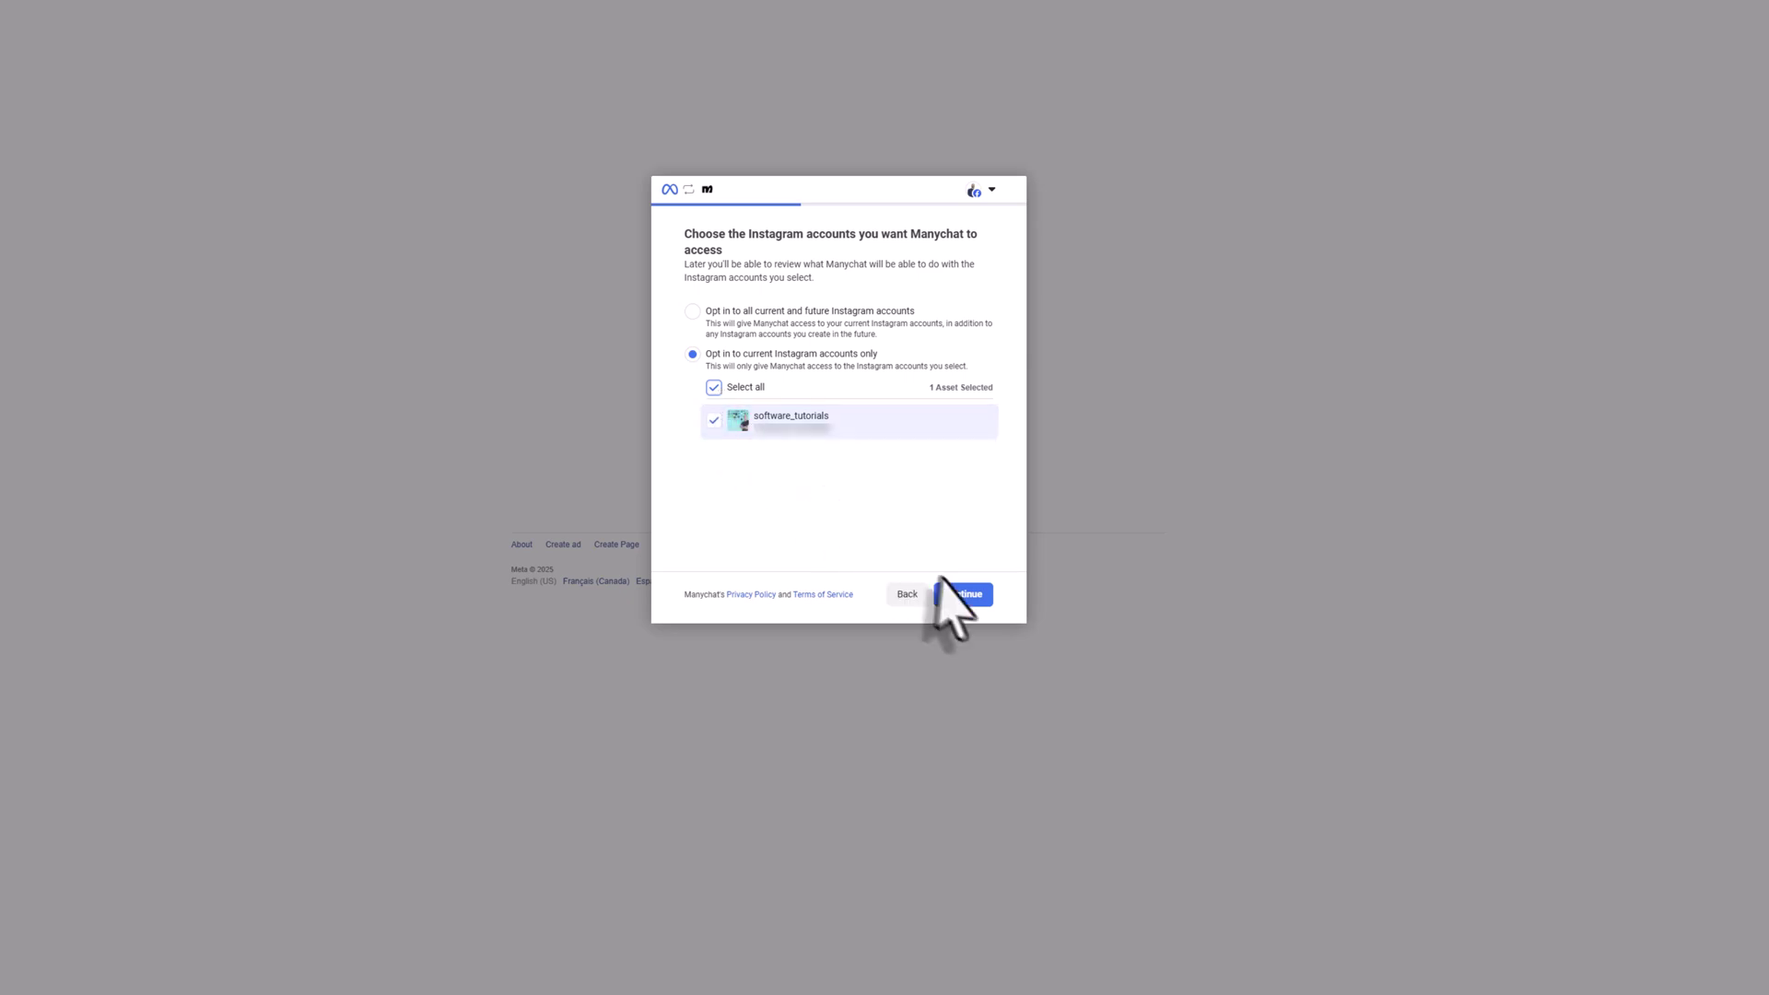
left_click(964, 594)
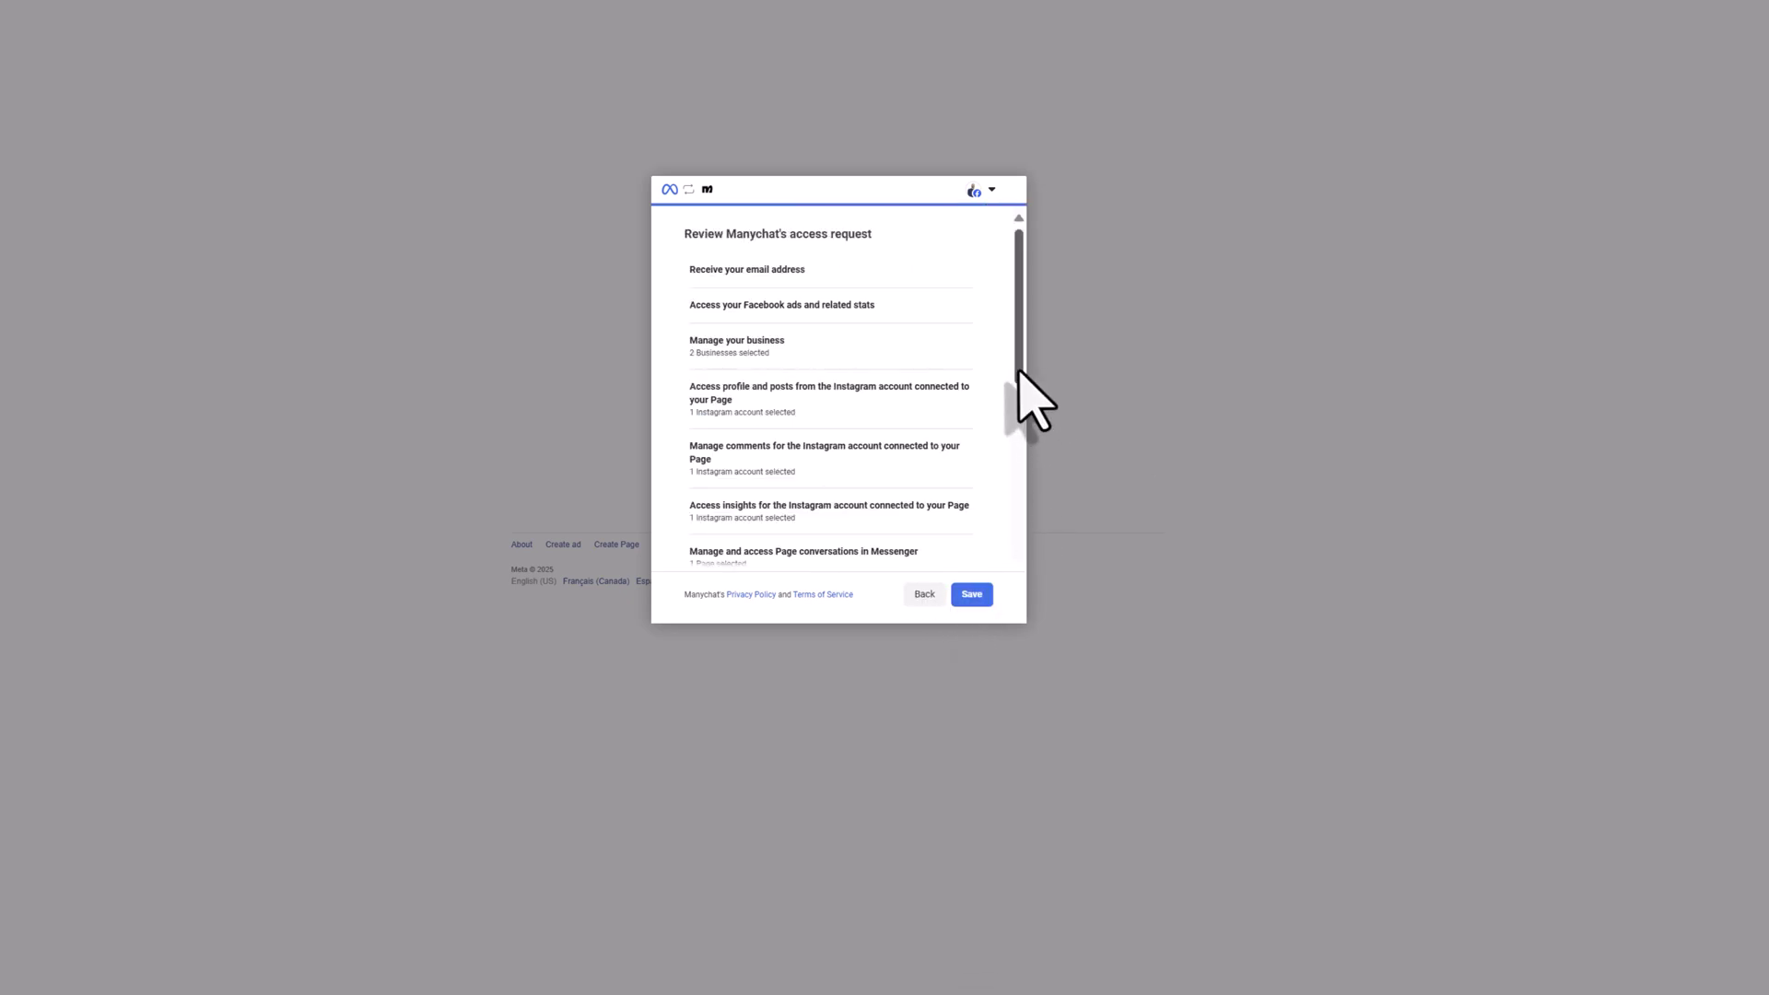
left_click_drag(1019, 371, 1021, 604)
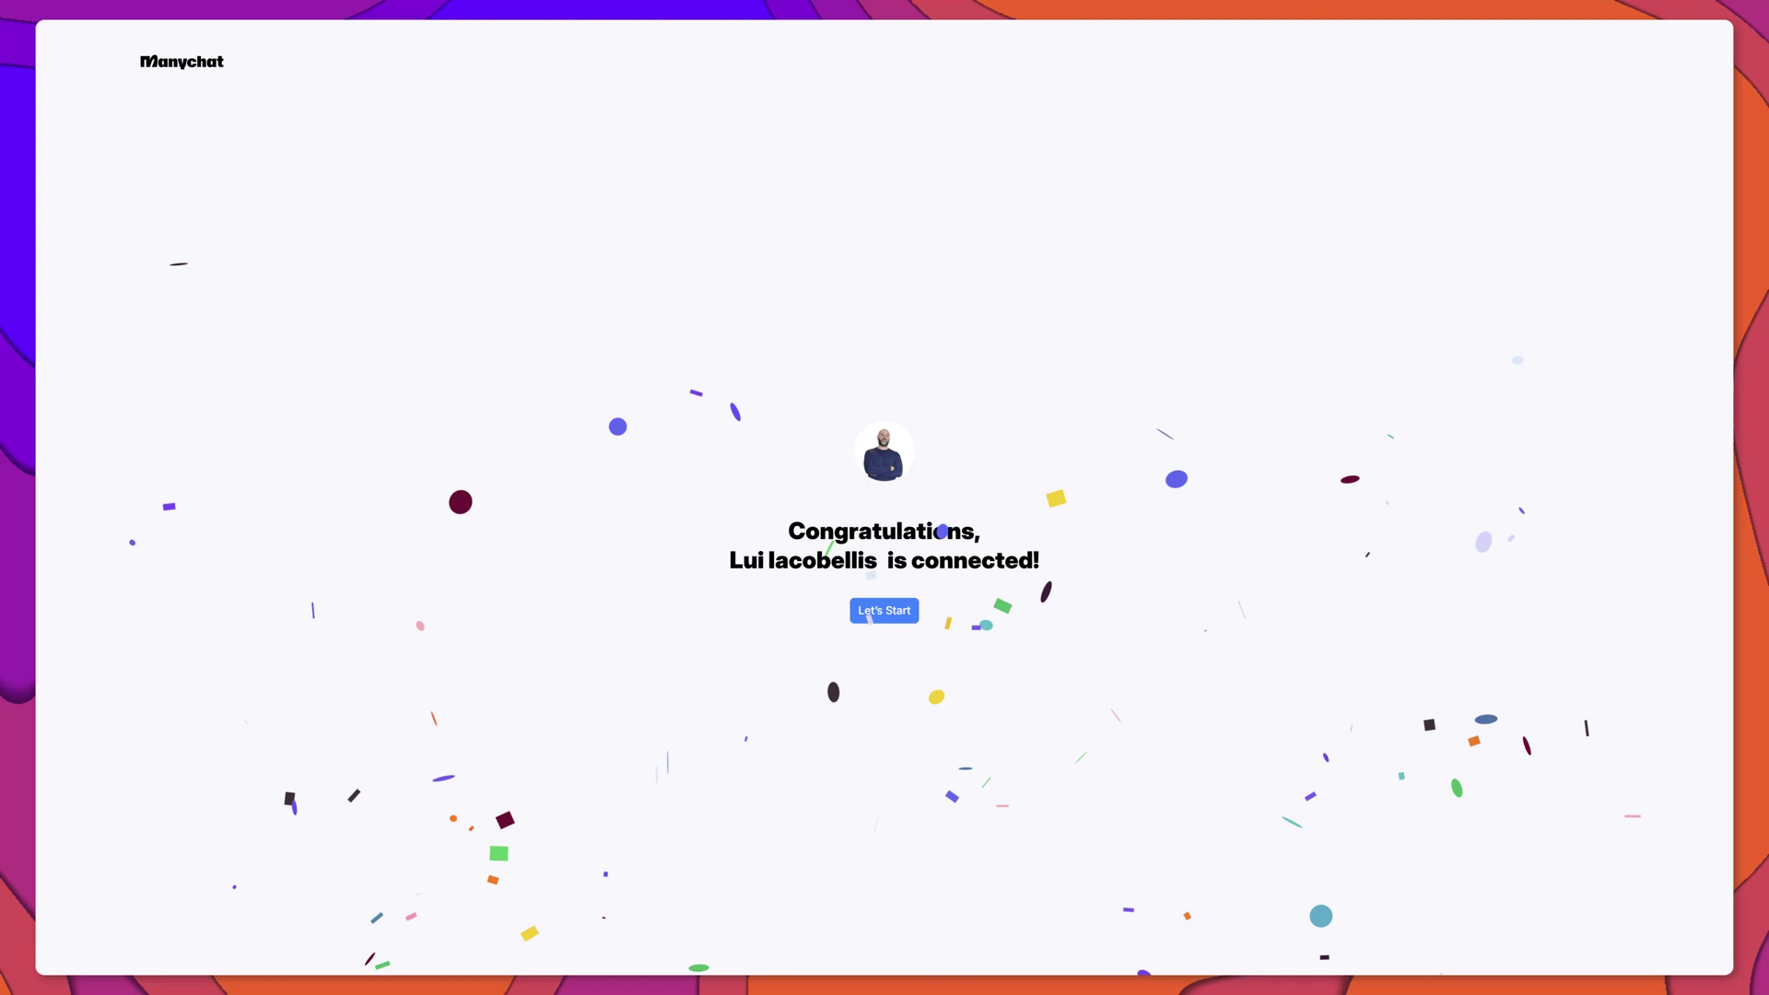
Create a new automation from scratch in the Automation section
left_click(869, 611)
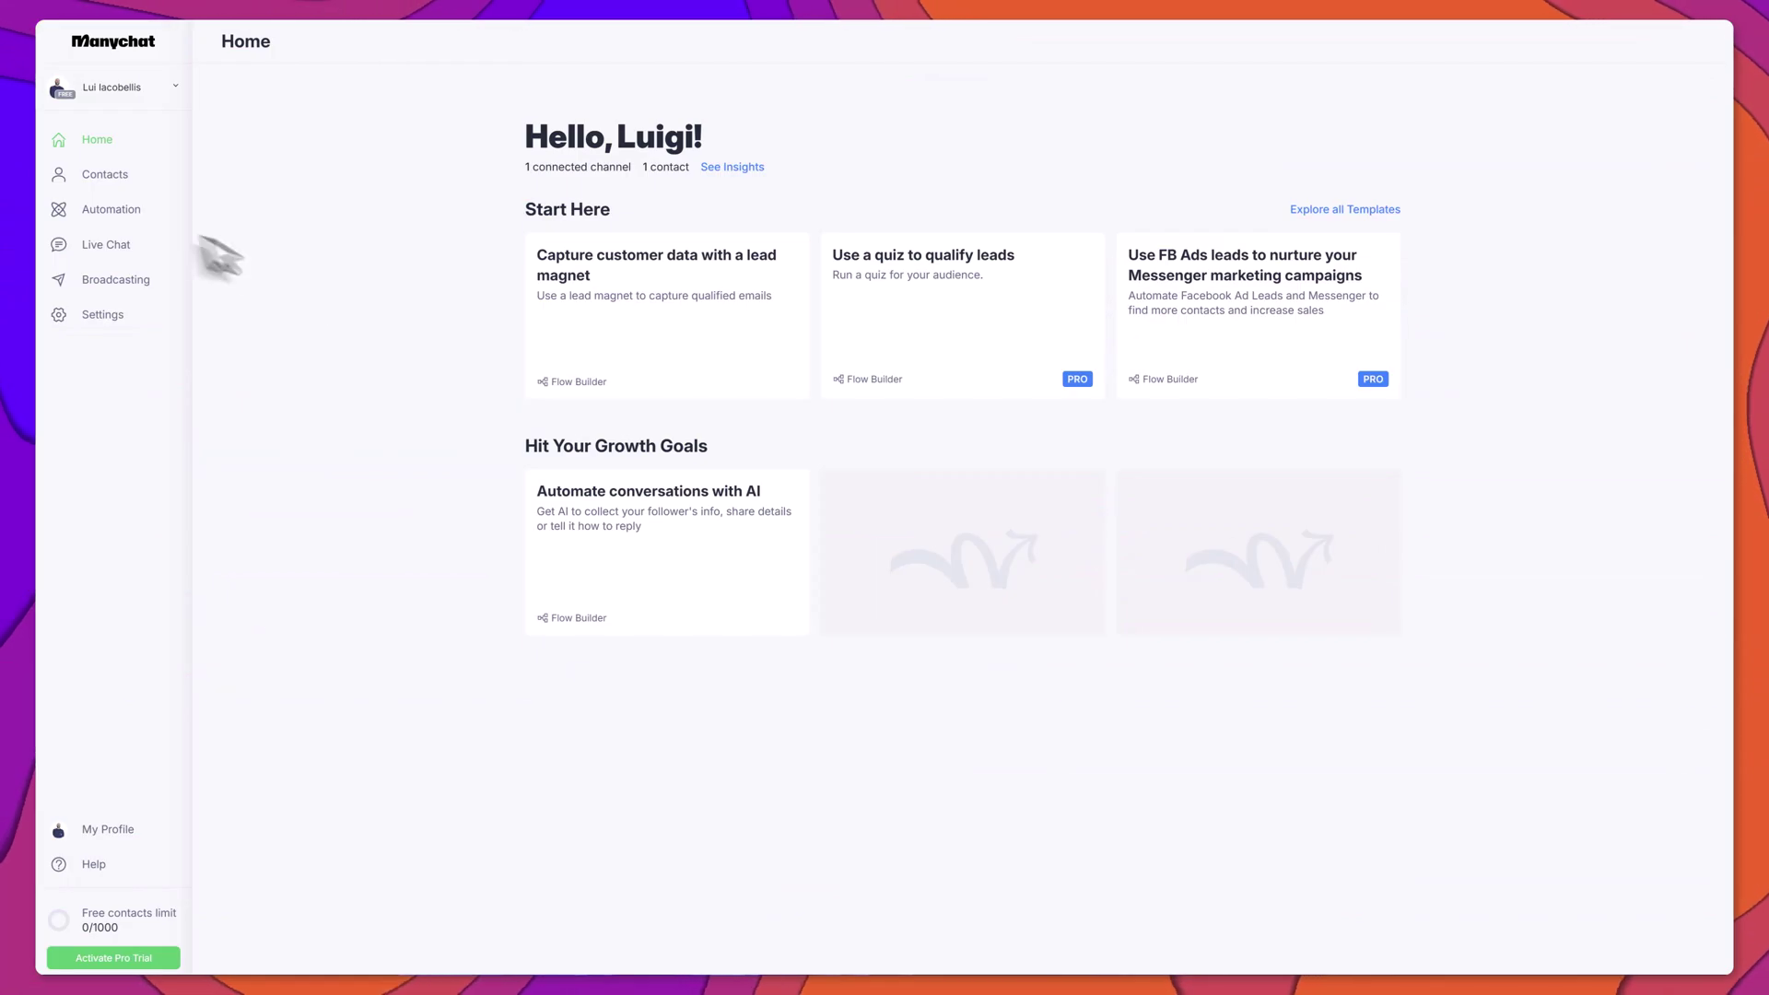
left_click(130, 208)
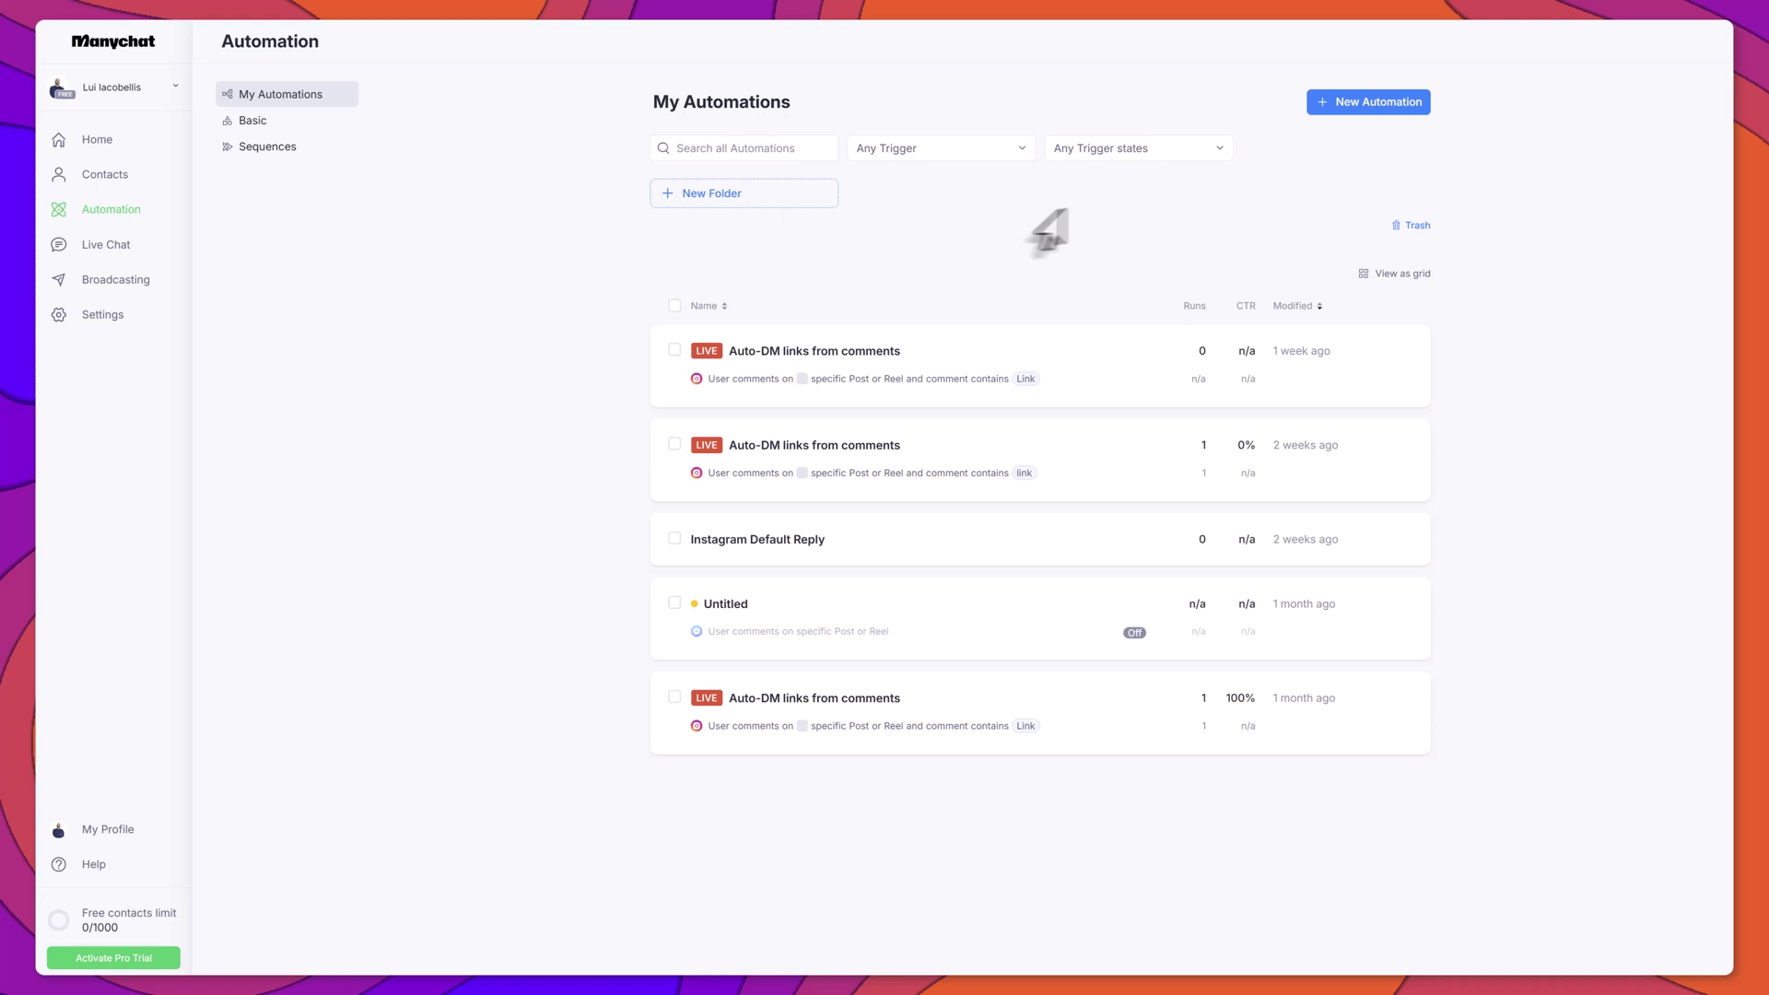
left_click(1340, 103)
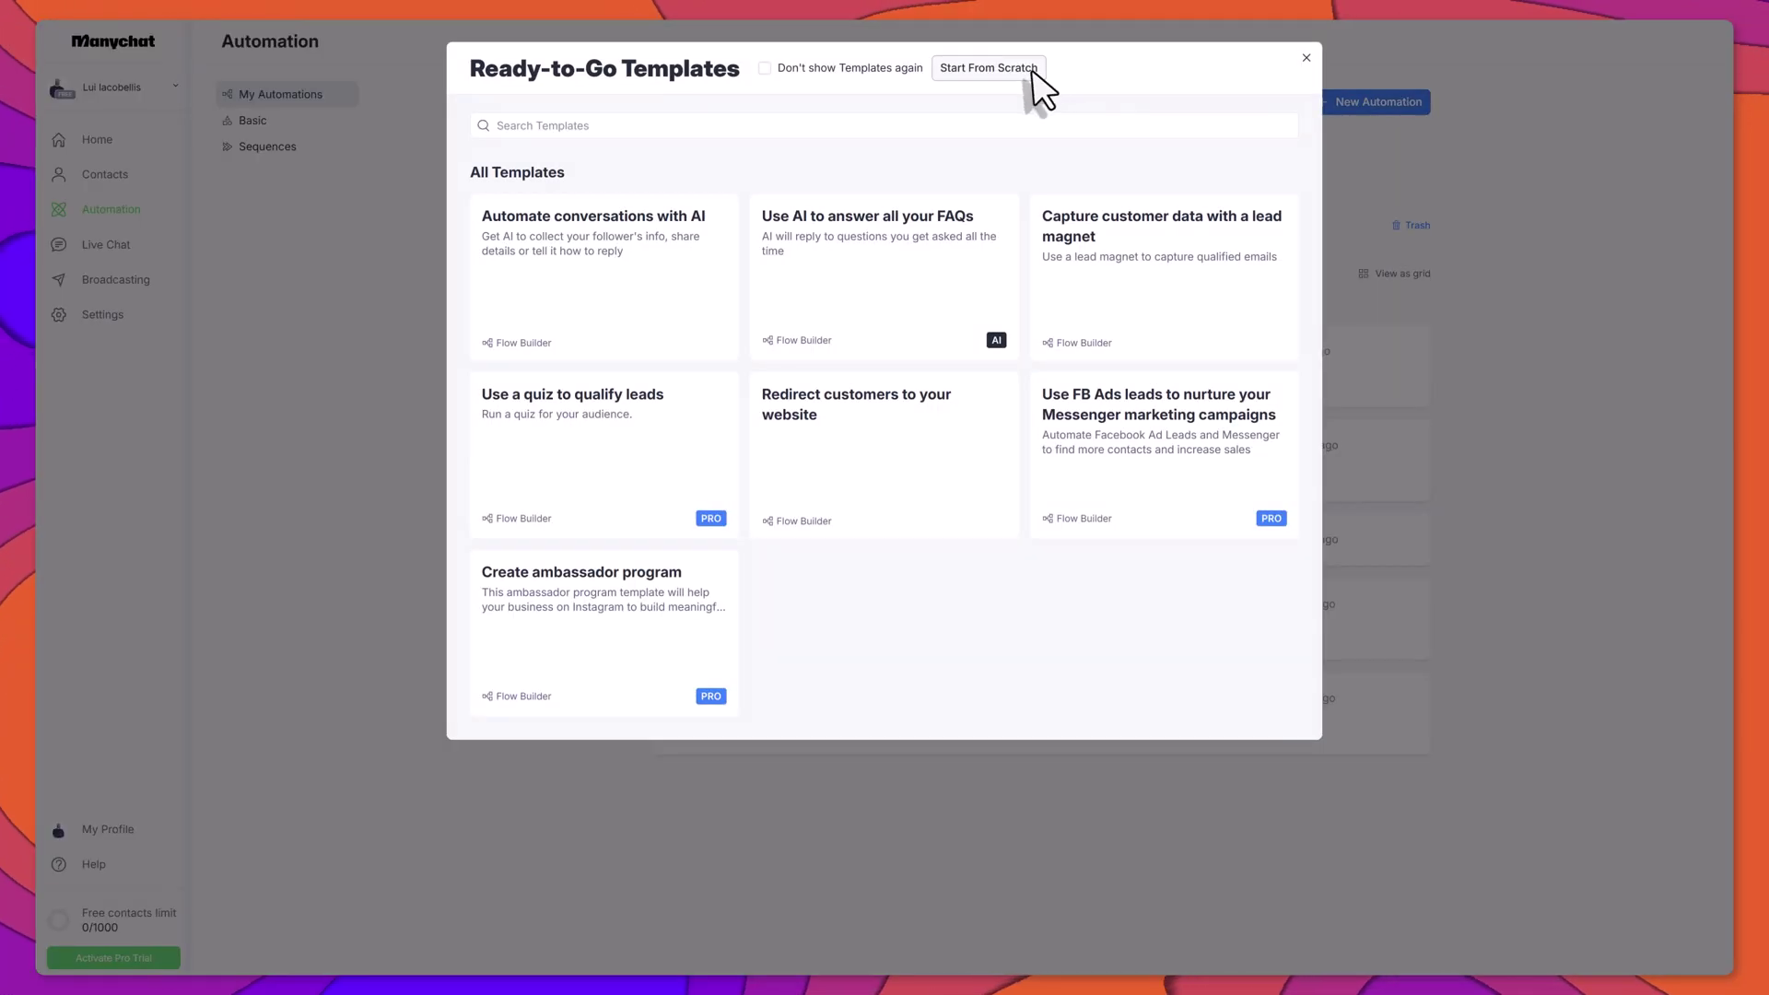
left_click(1031, 69)
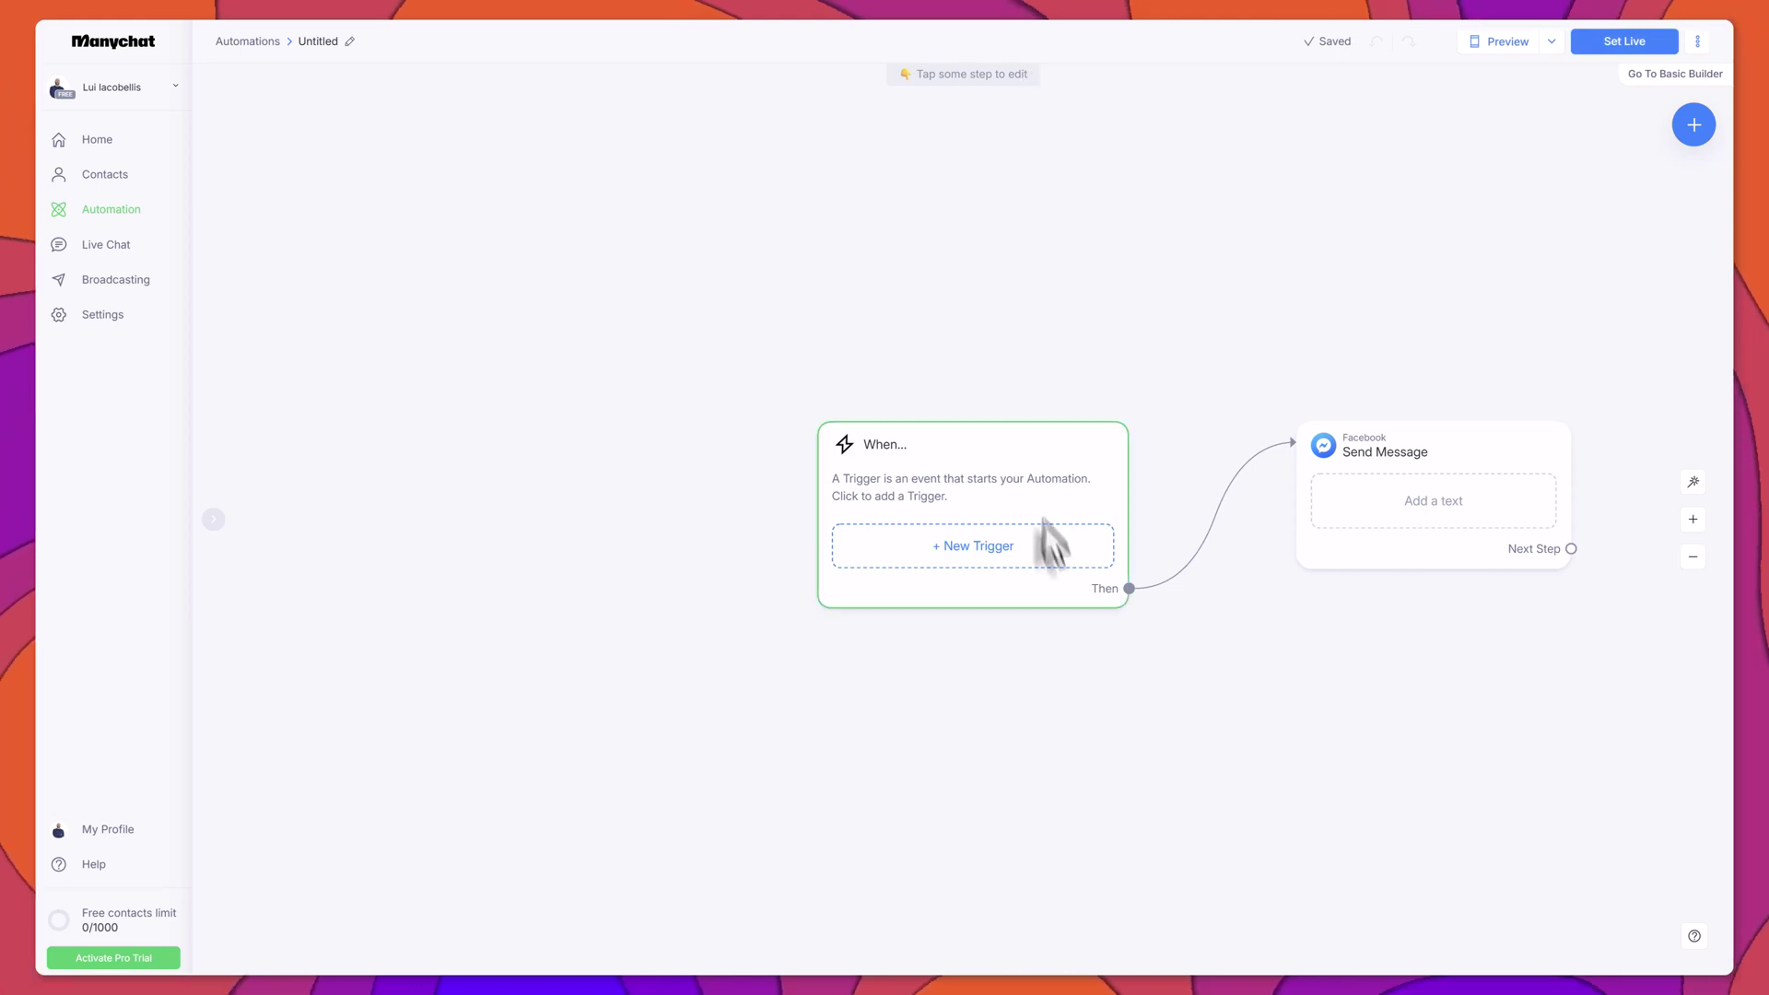
Add a Facebook 'User comments on your Post' trigger for the SharePoint Quick Steps post
left_click(1052, 547)
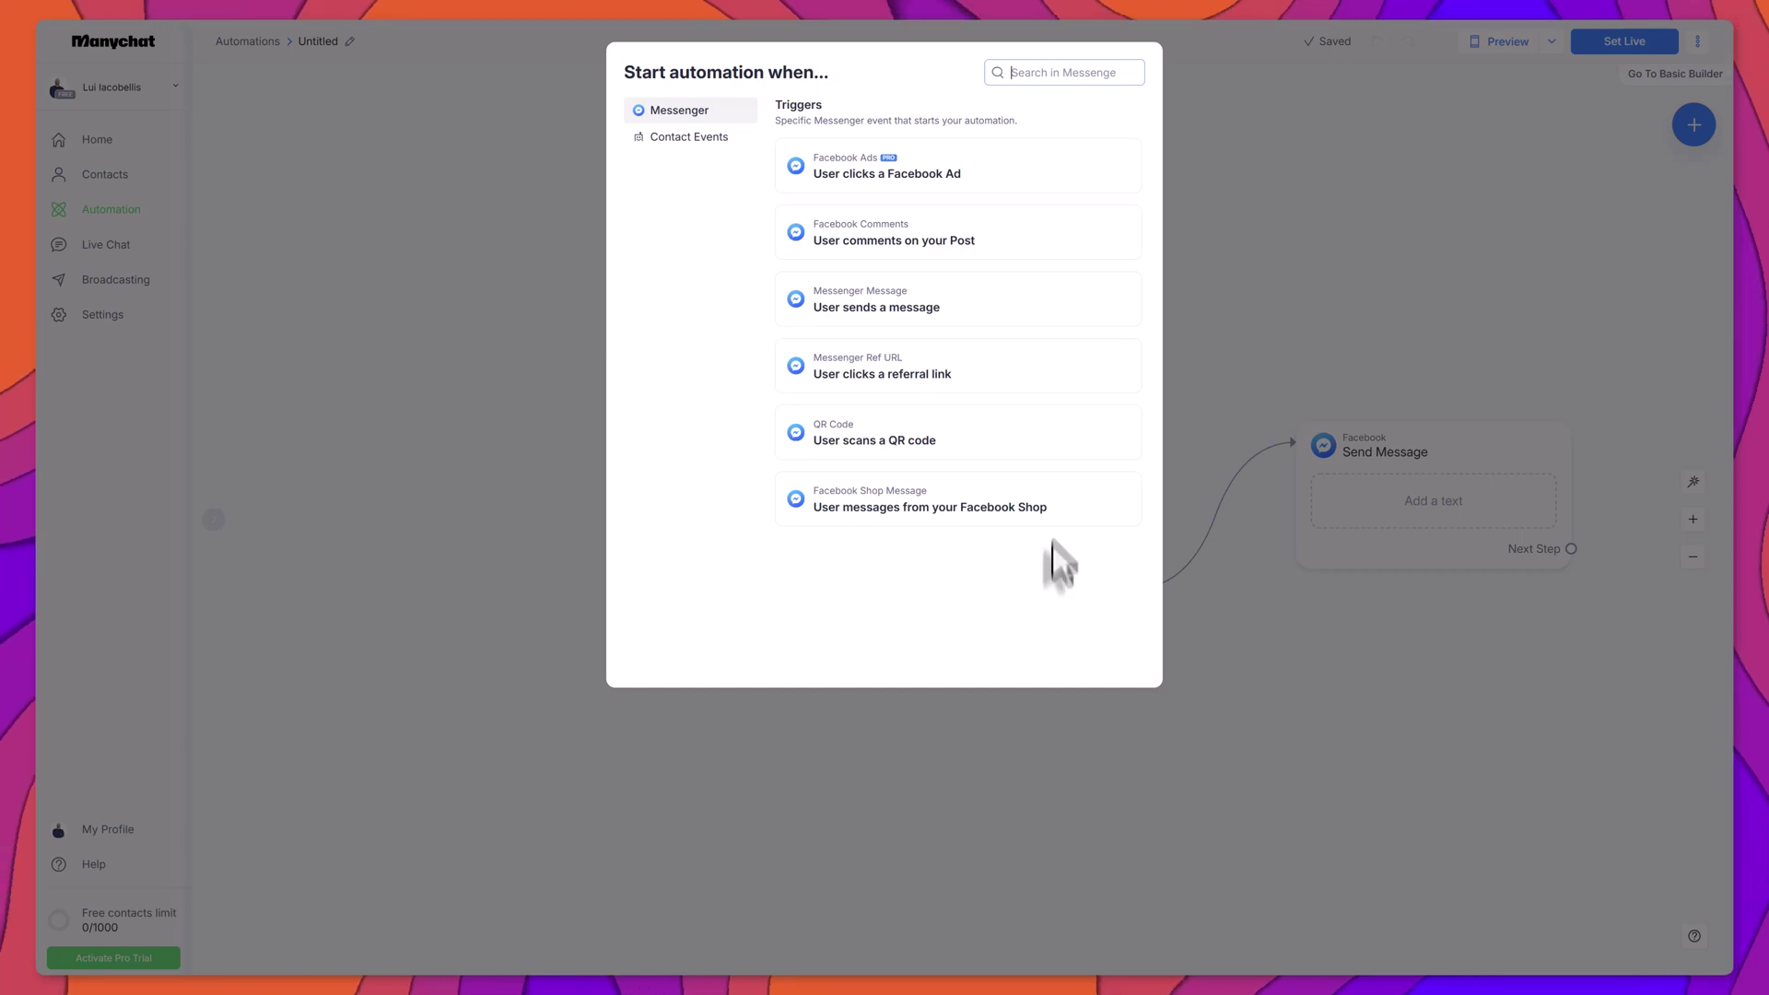
left_click(1019, 247)
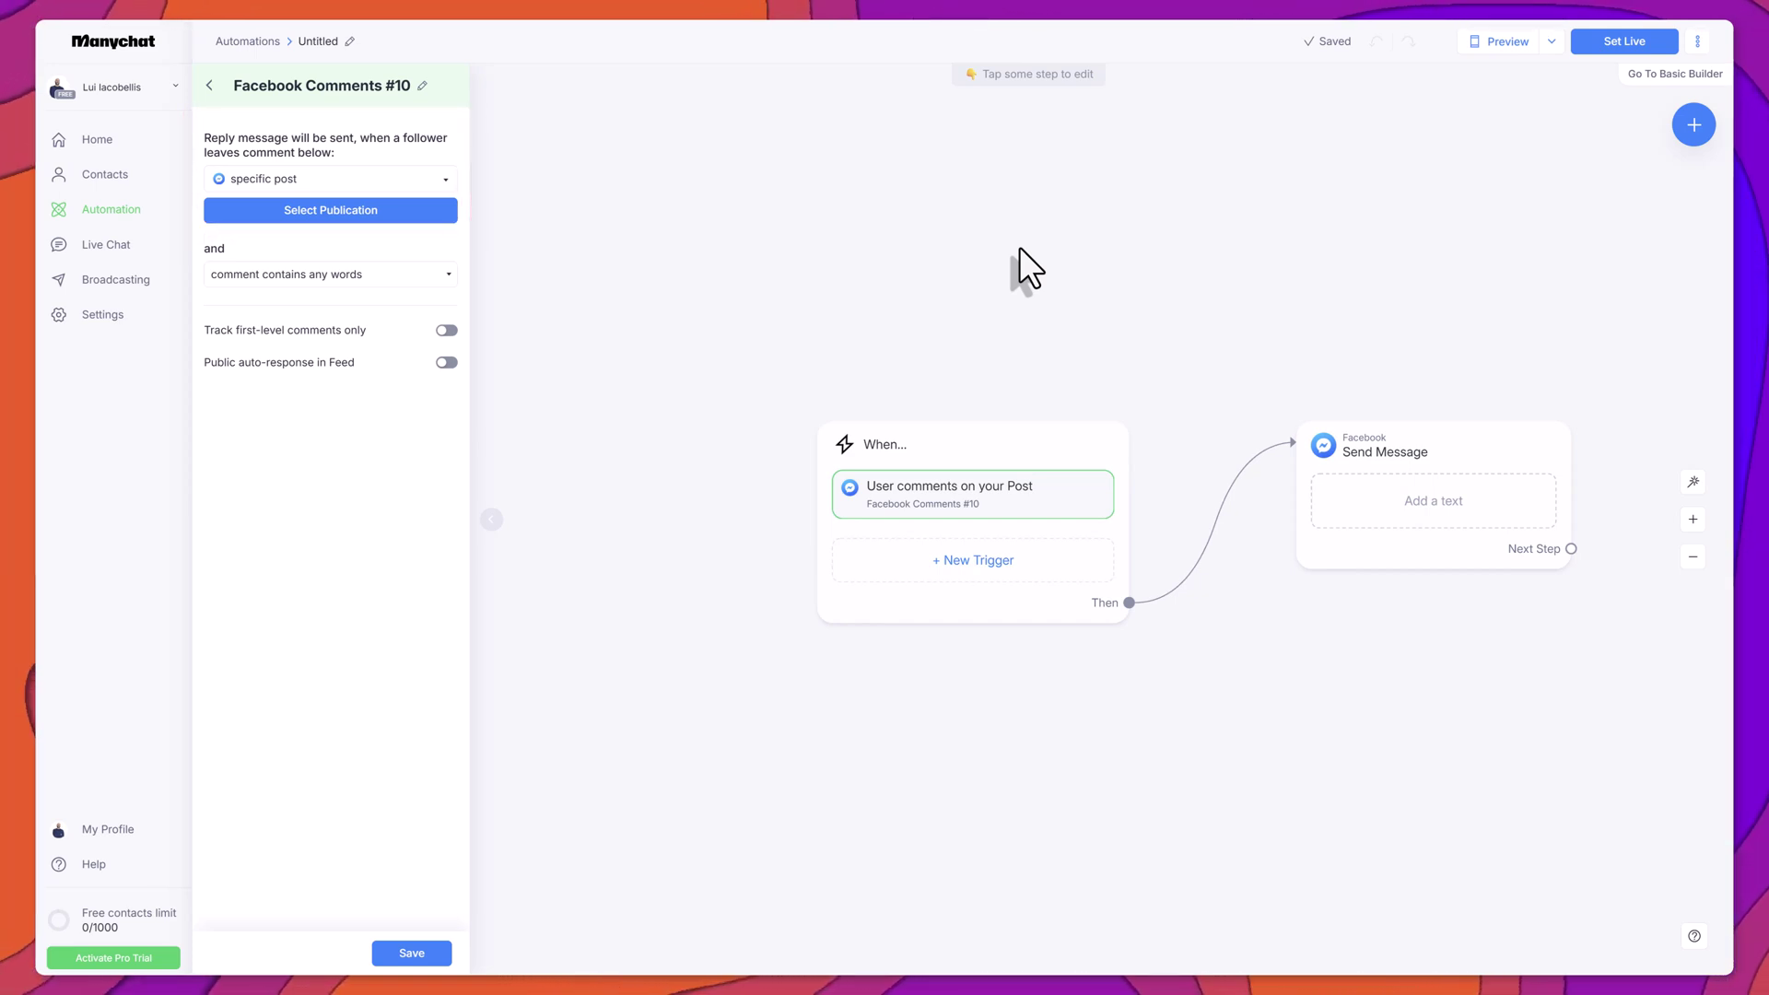
left_click(422, 208)
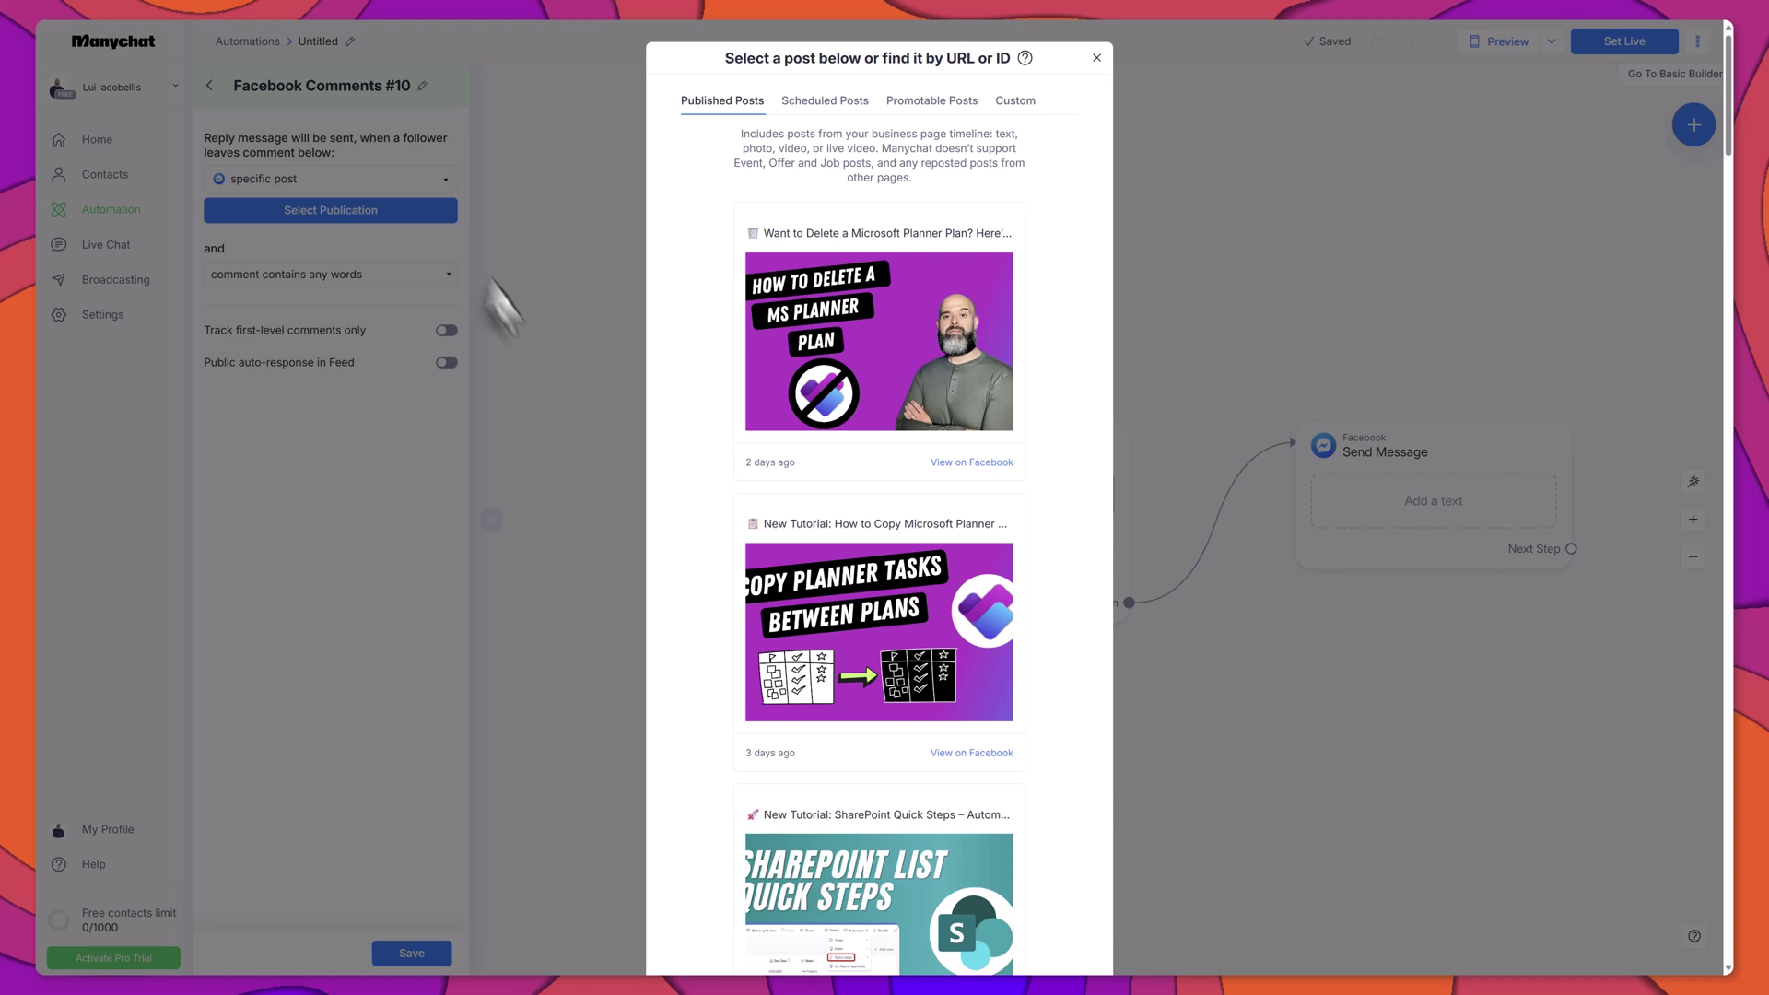
scroll(719, 608, "down", 1)
scroll(710, 585, "down", 3)
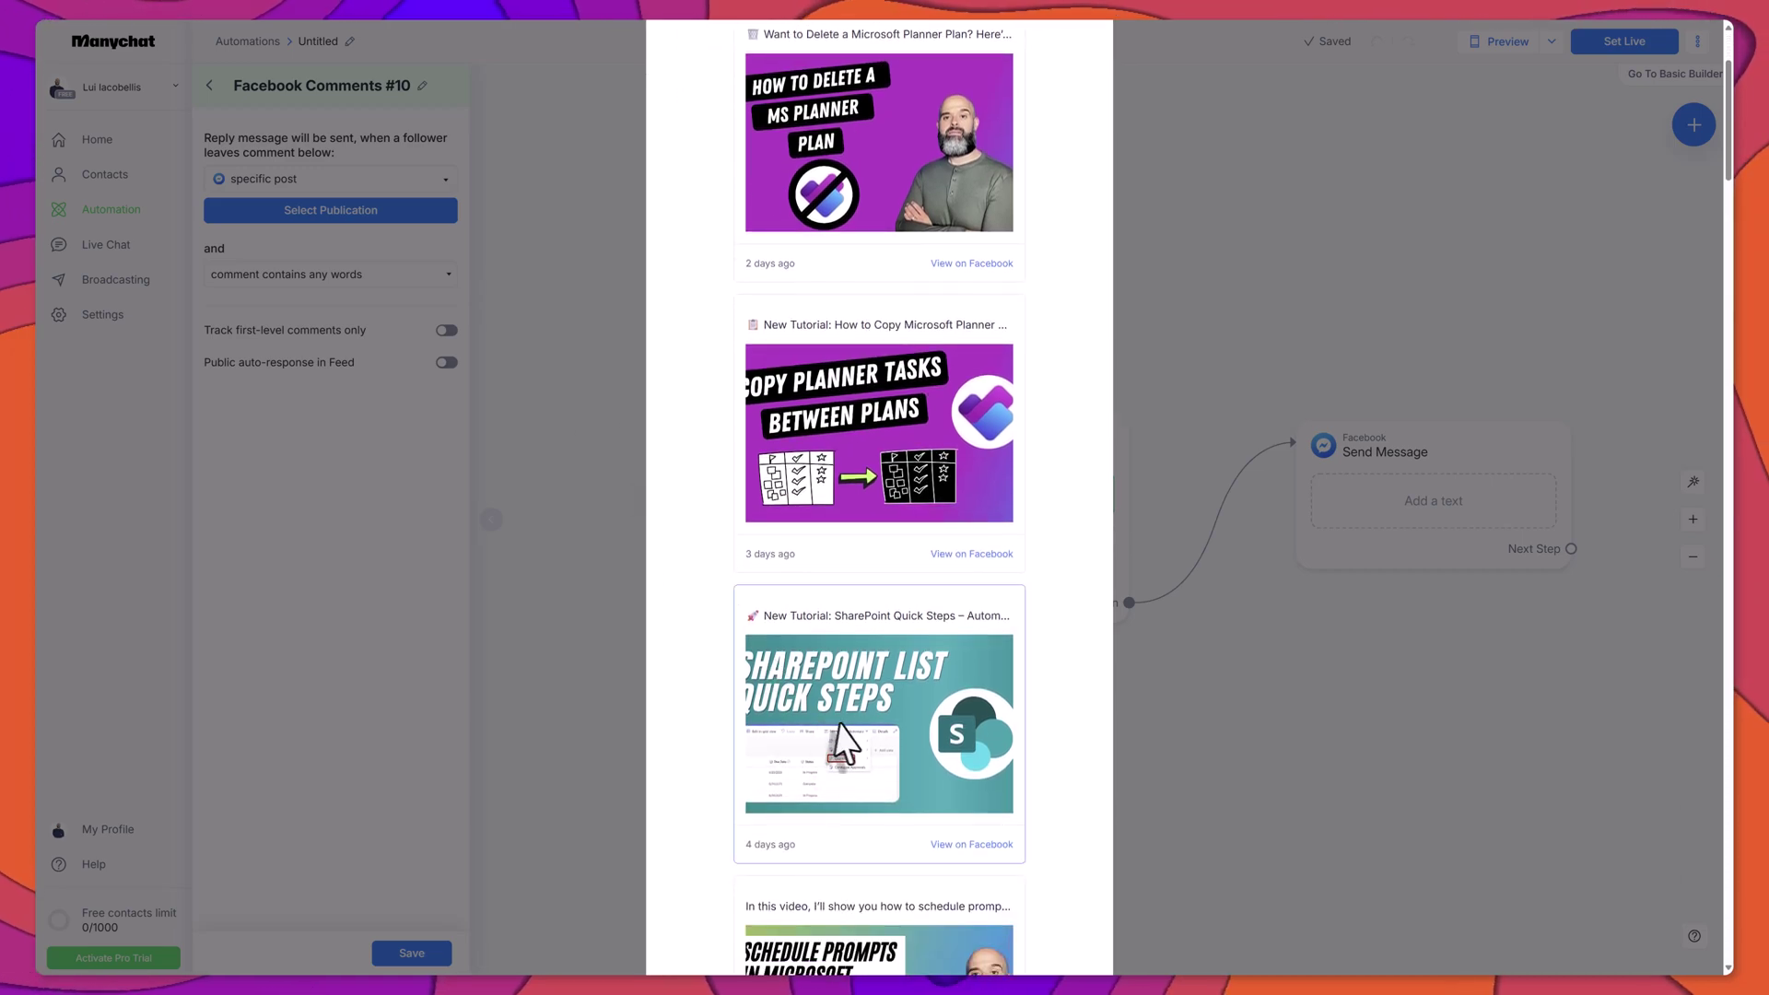
left_click(842, 721)
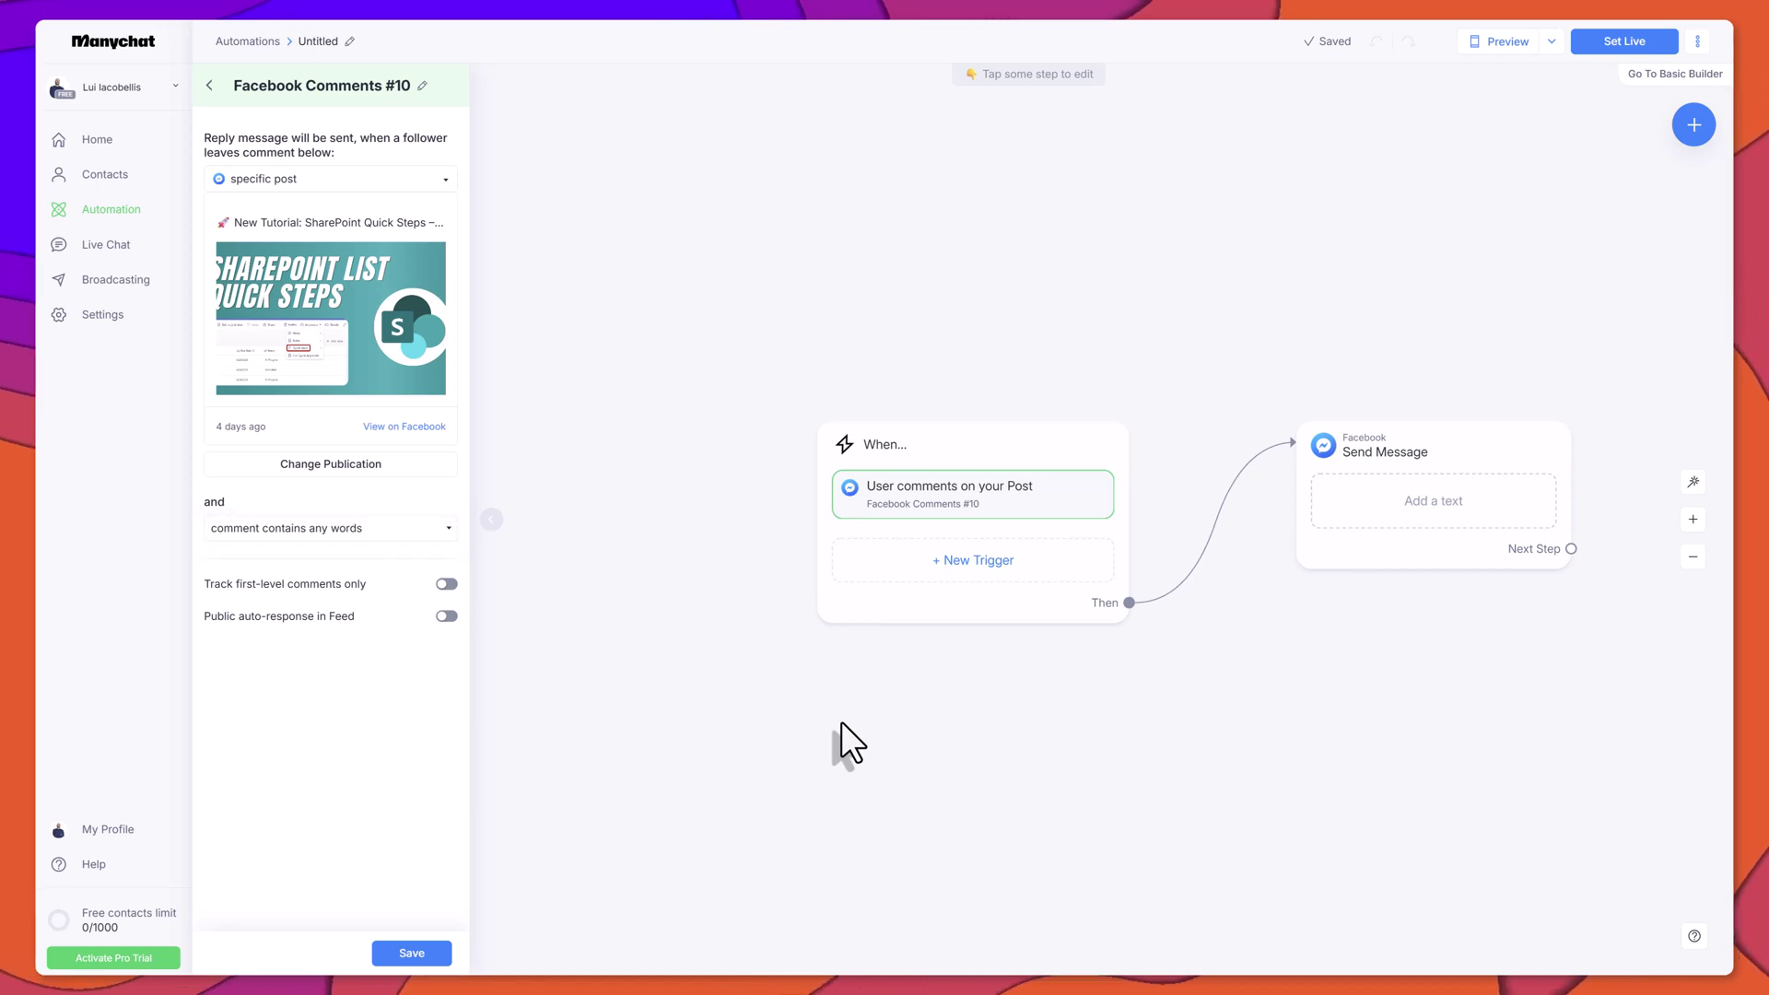
Limit the trigger to first-level comments containing the keyword 'Link', and save it
left_click(442, 529)
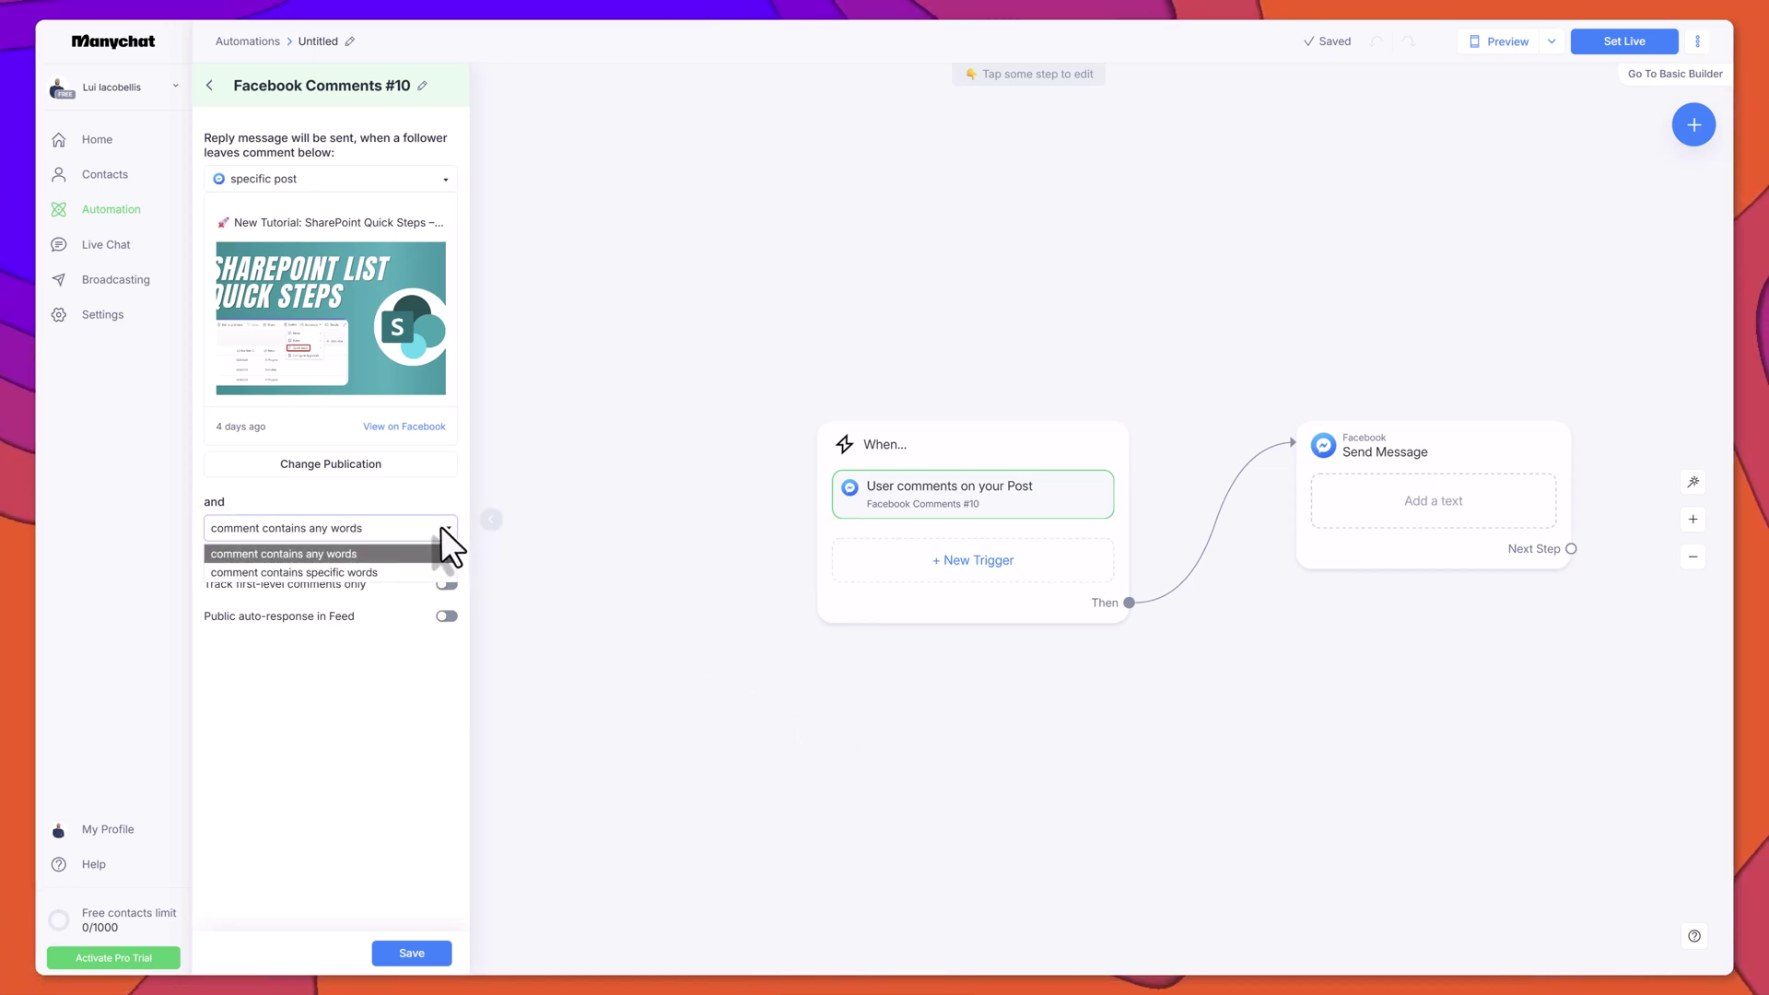
left_click(437, 569)
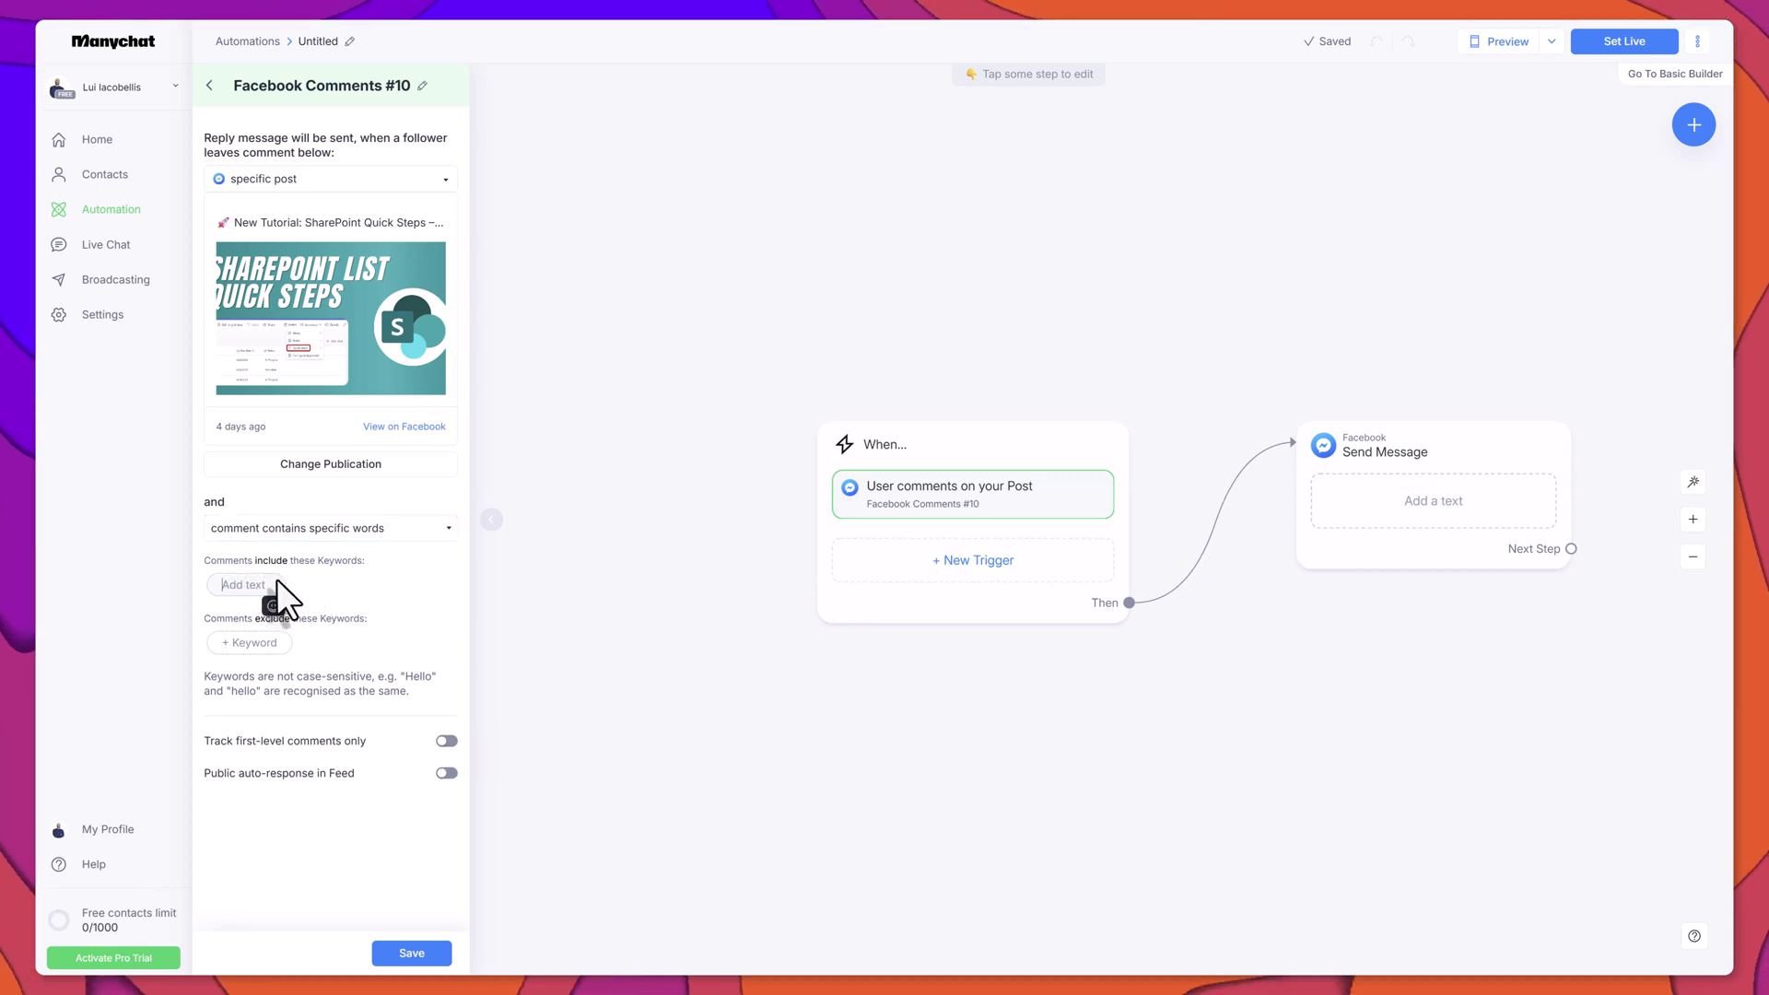
left_click(276, 584)
type("Link")
left_click(399, 595)
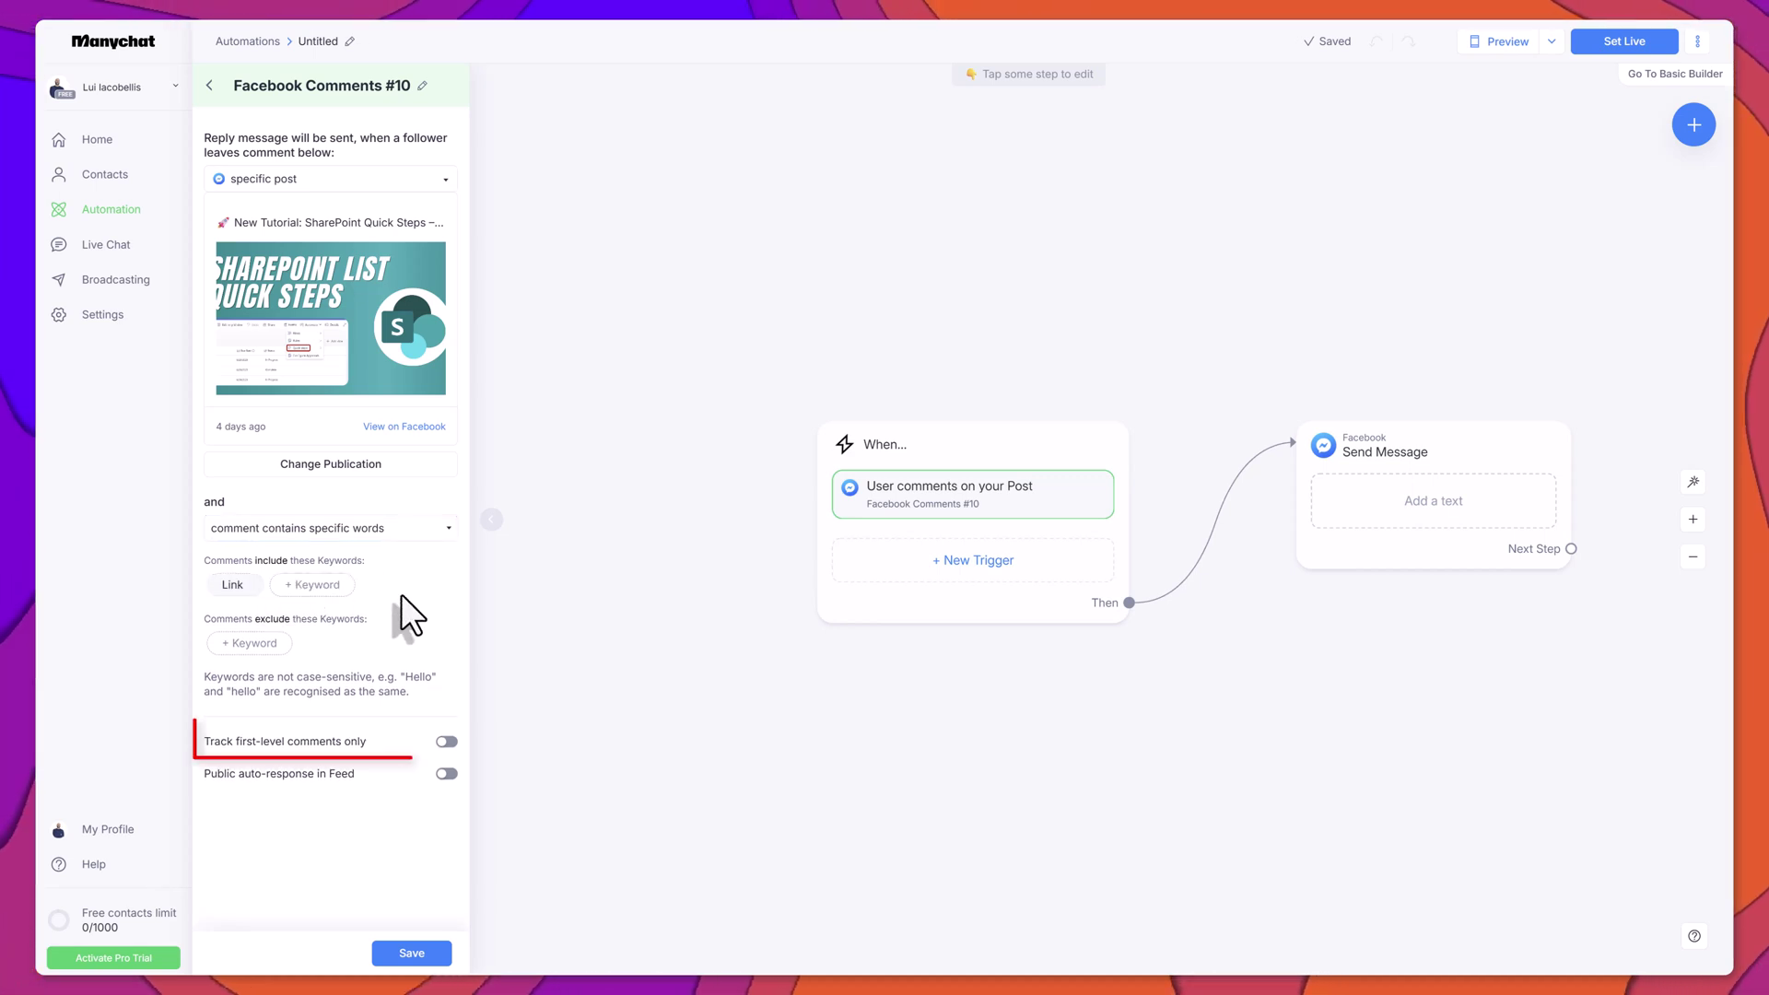
left_click(445, 742)
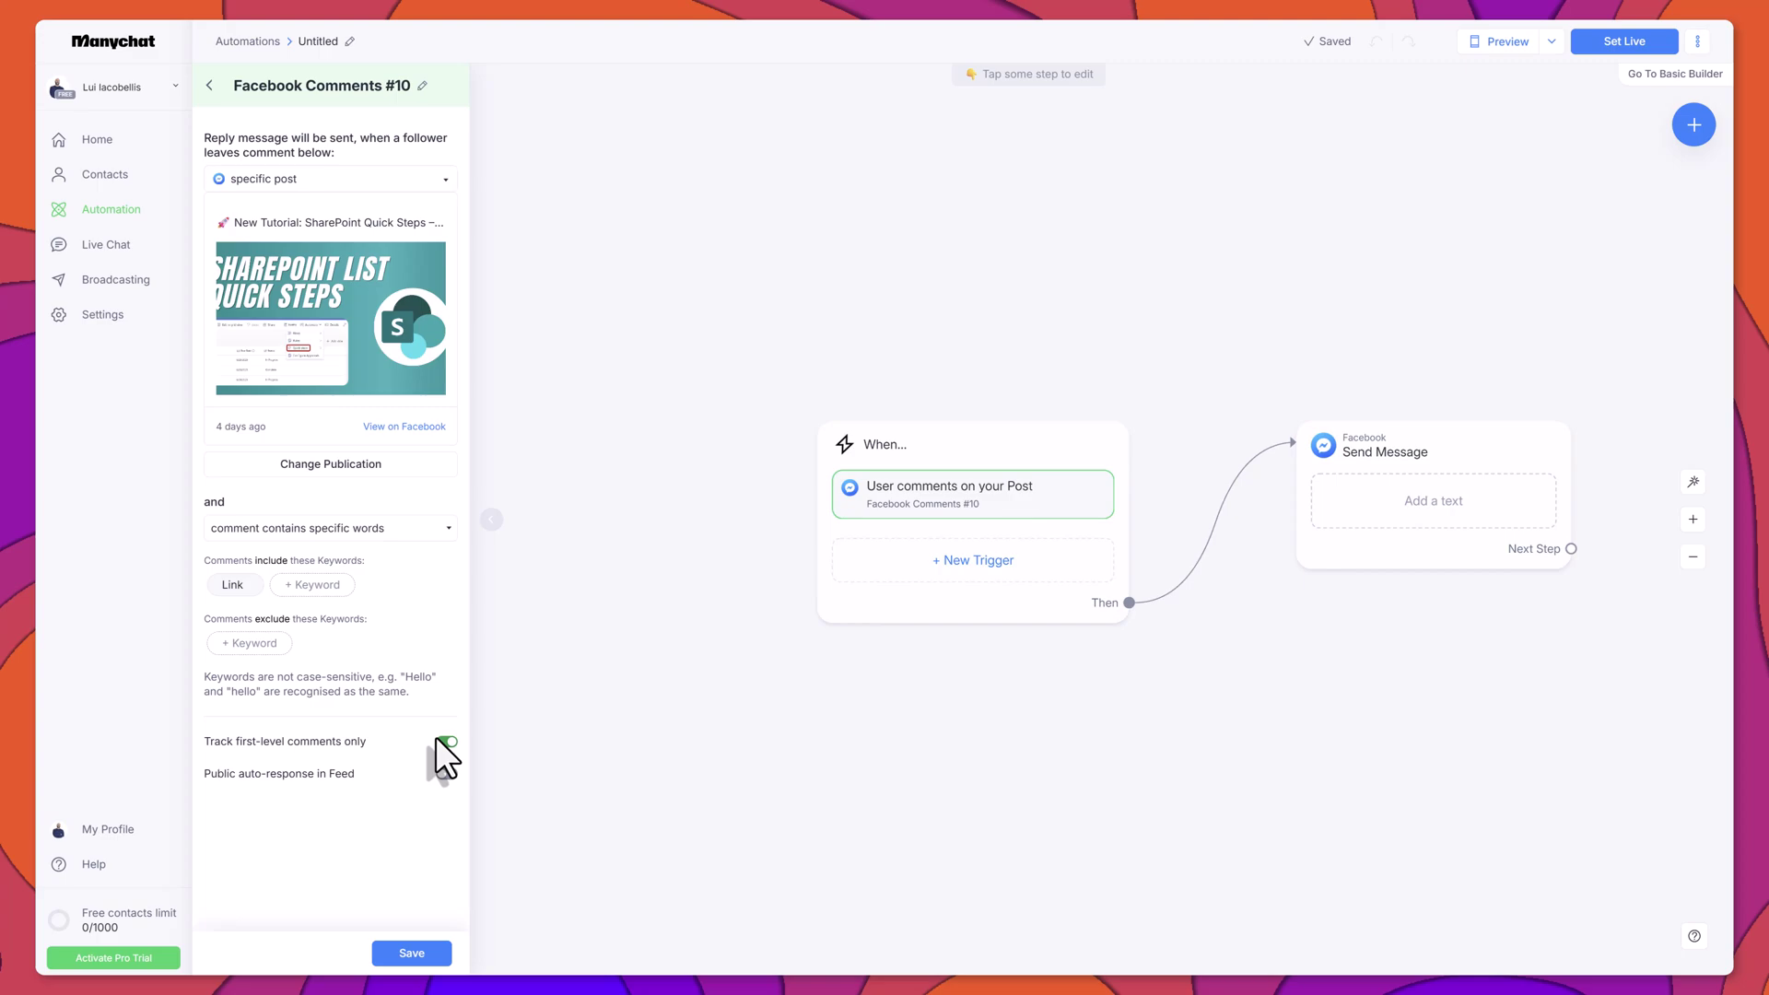
left_click(415, 953)
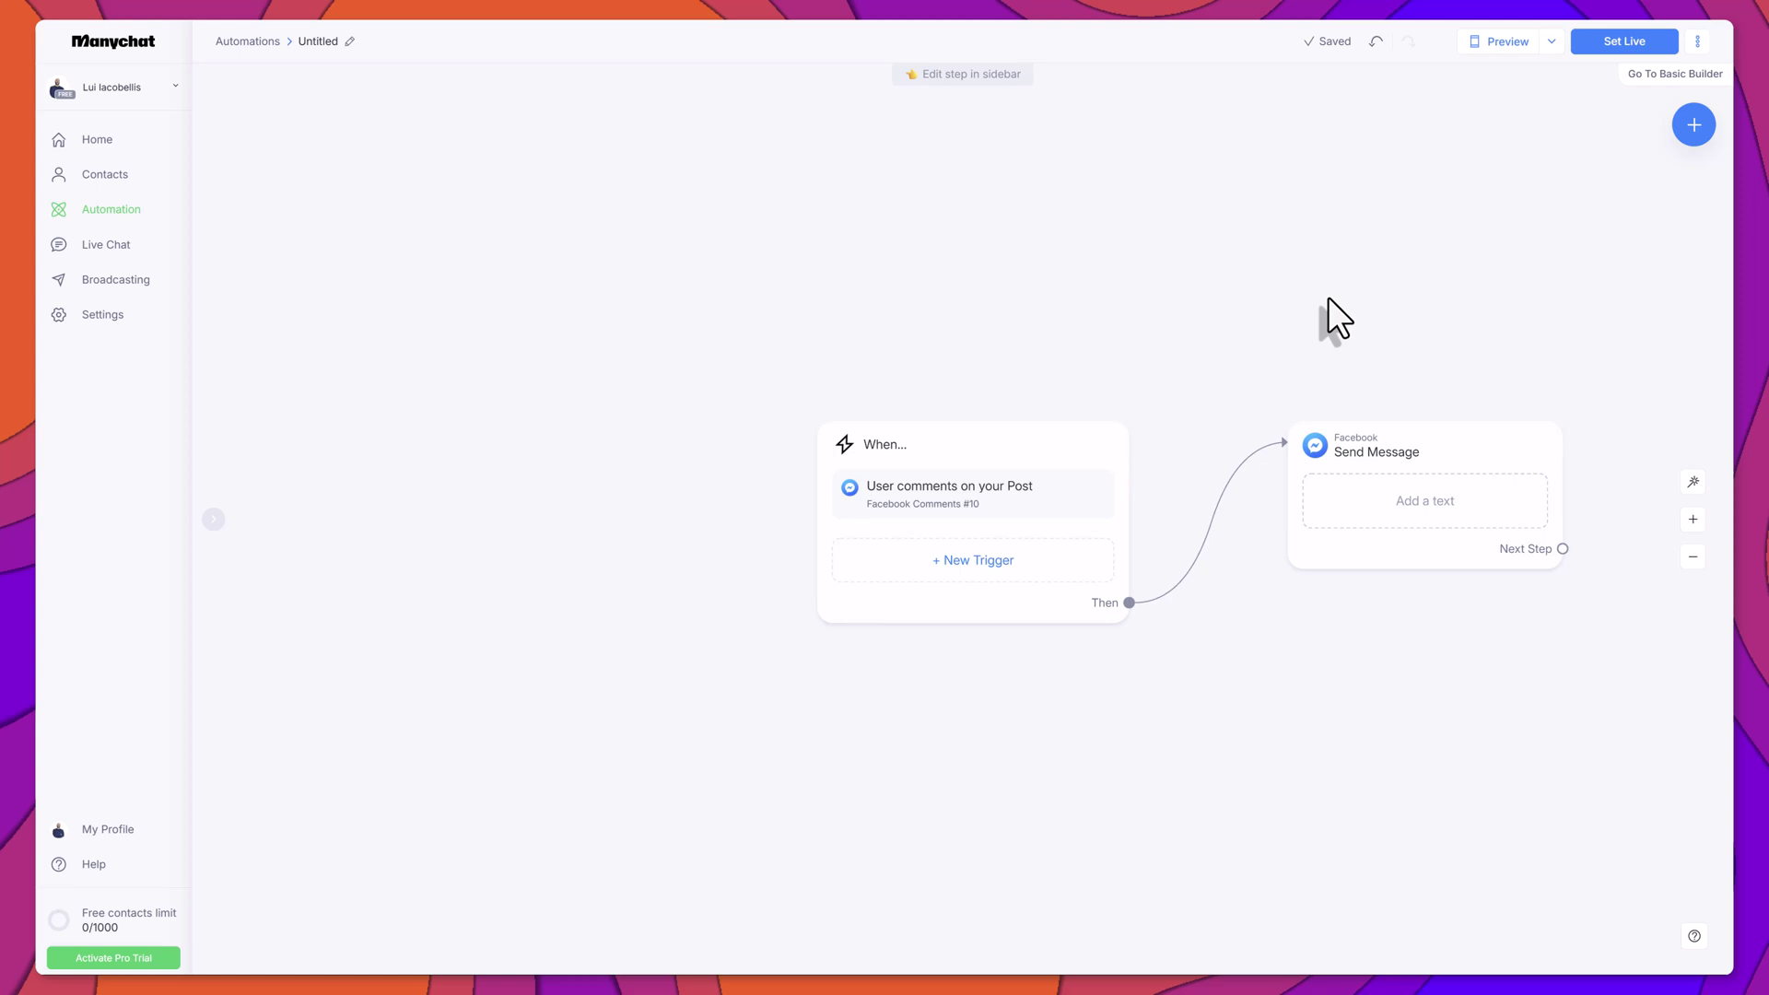
Make the Send Message step a comment reply reading 'Download your free guide here!'
left_click(1440, 437)
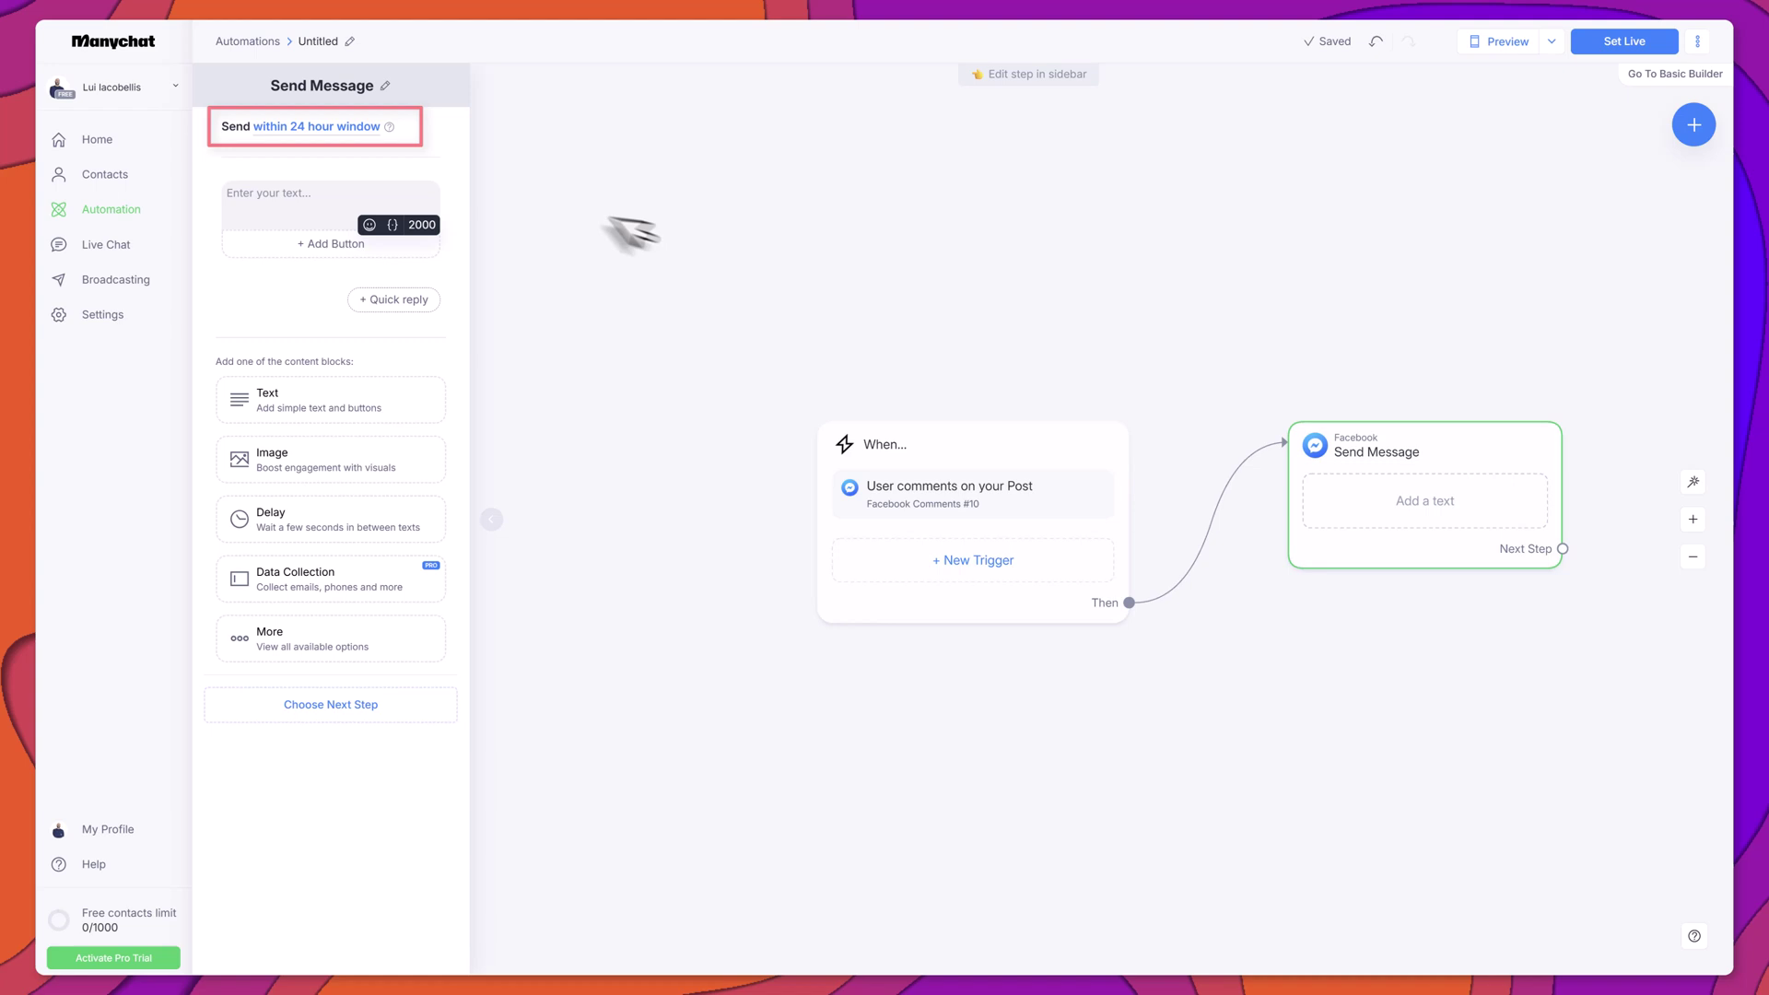
left_click(371, 129)
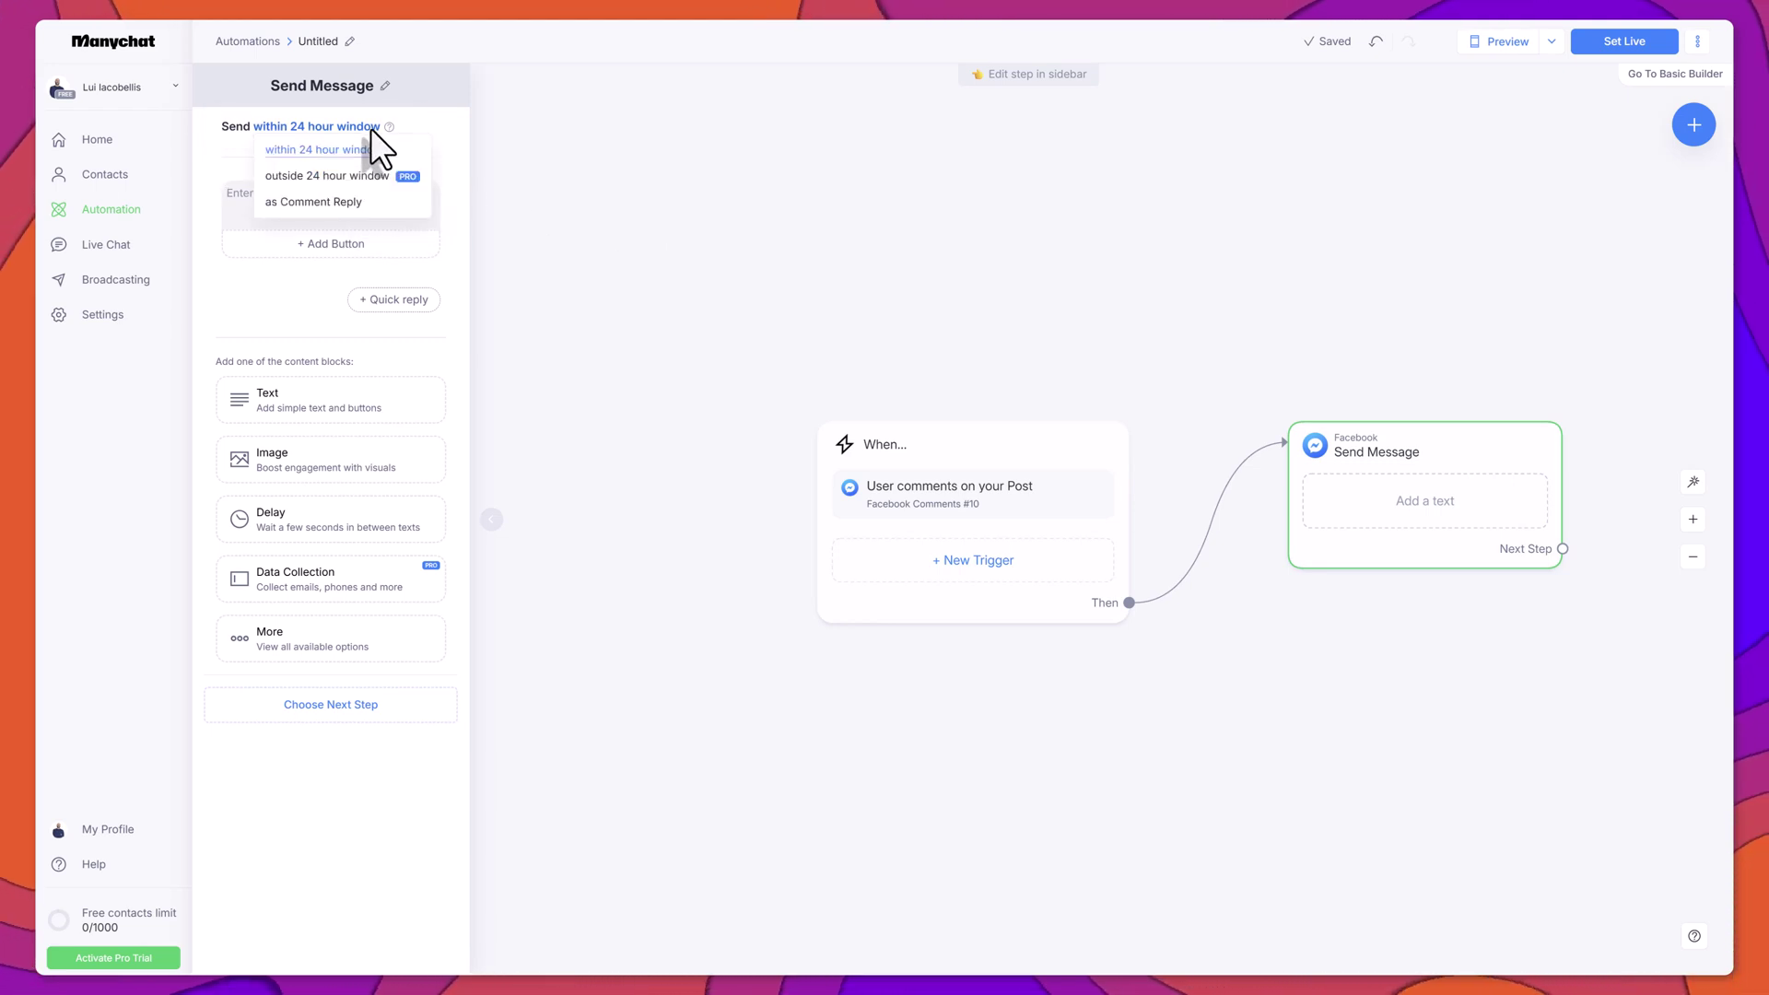
left_click(361, 201)
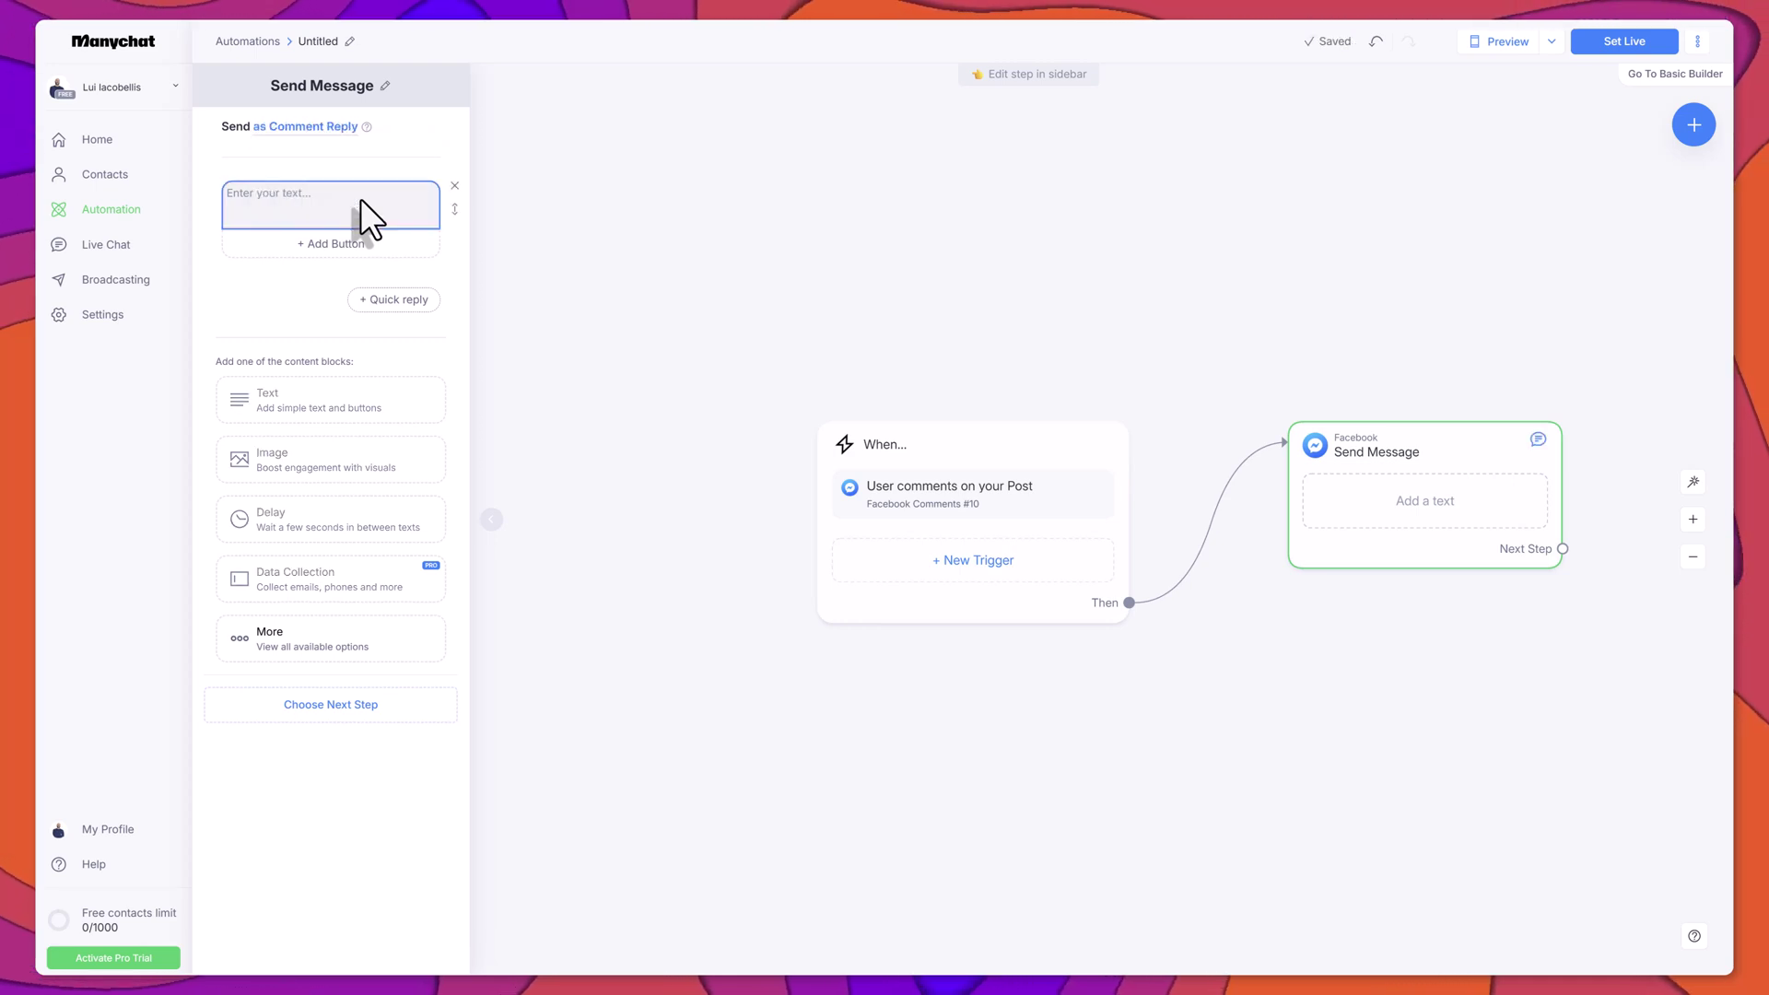
left_click(361, 197)
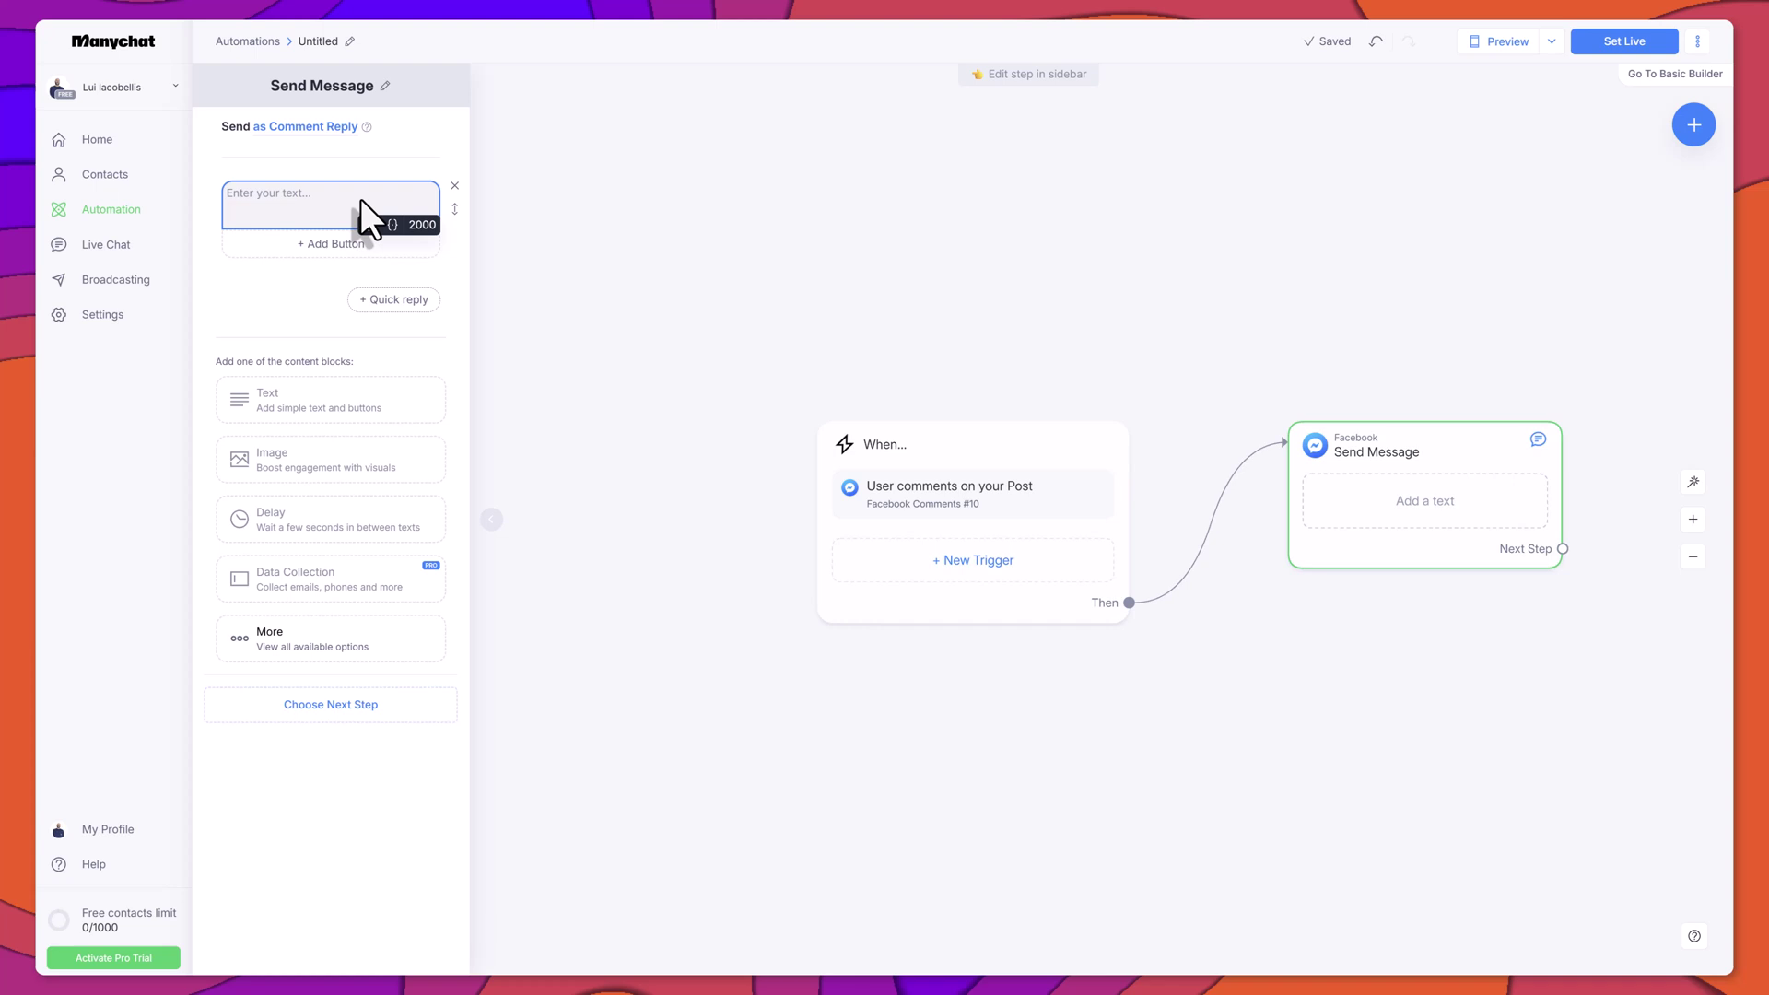
type("Download your free guide here!")
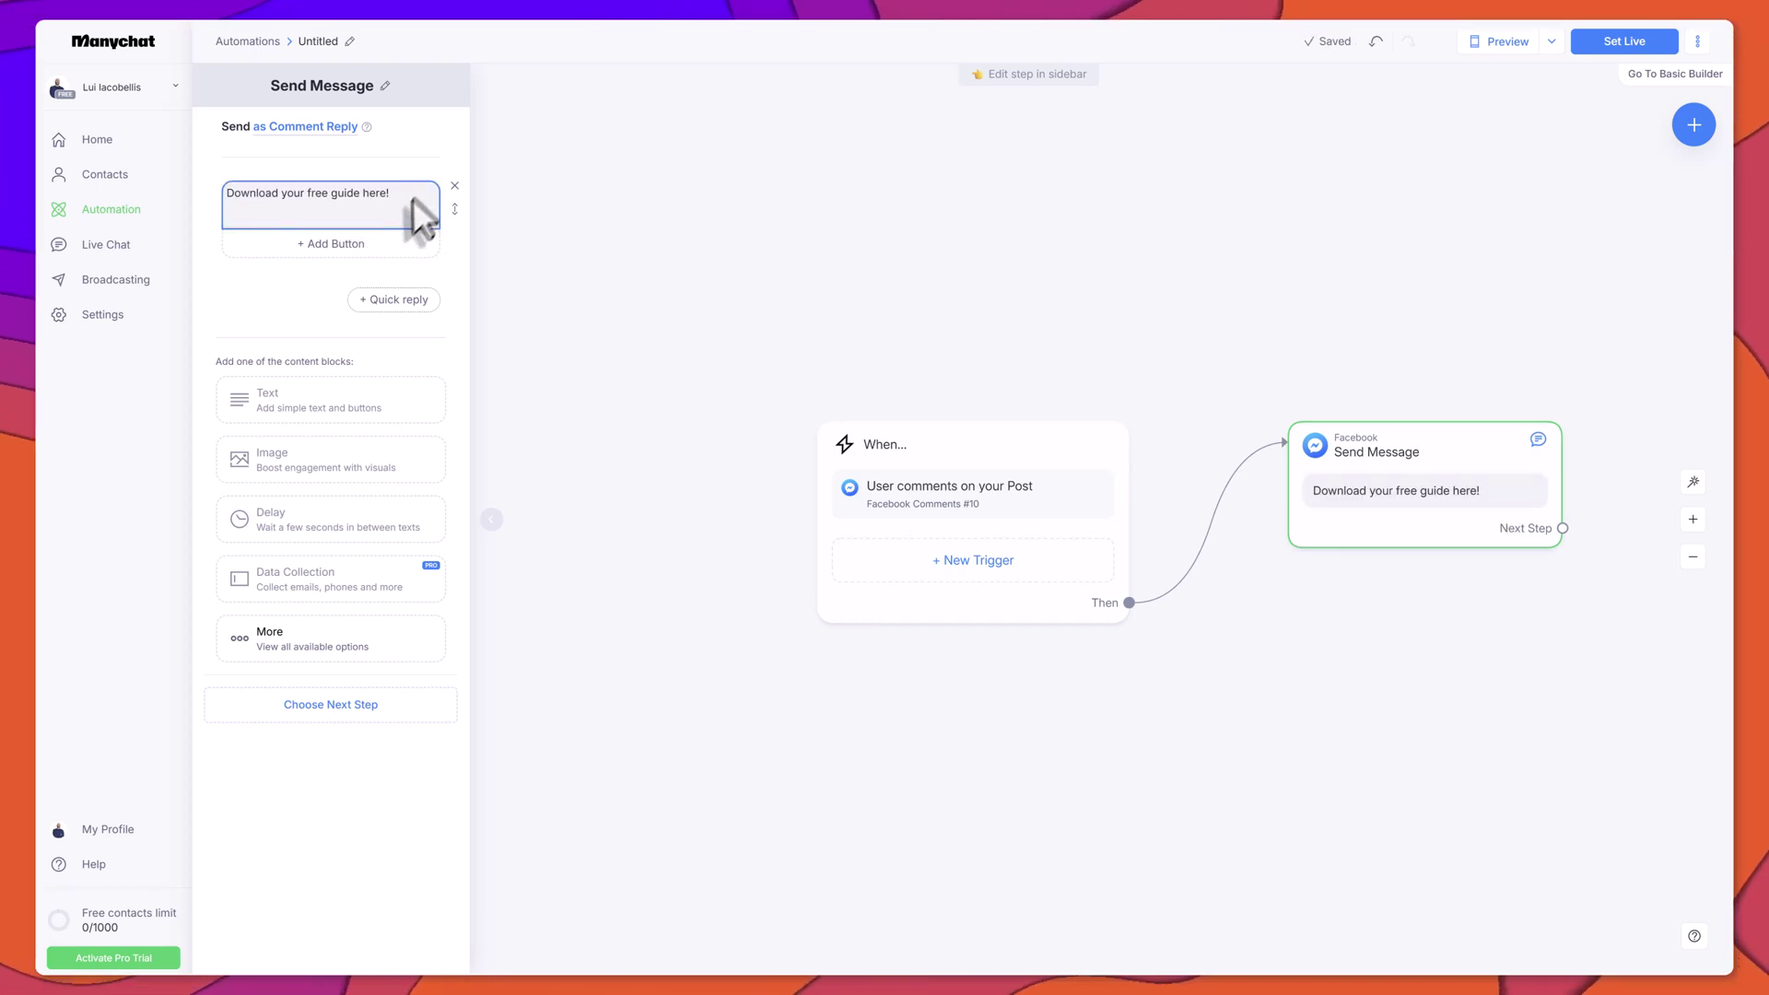
Add a 'Download now!' button that opens a website, then preview the reply
left_click(396, 243)
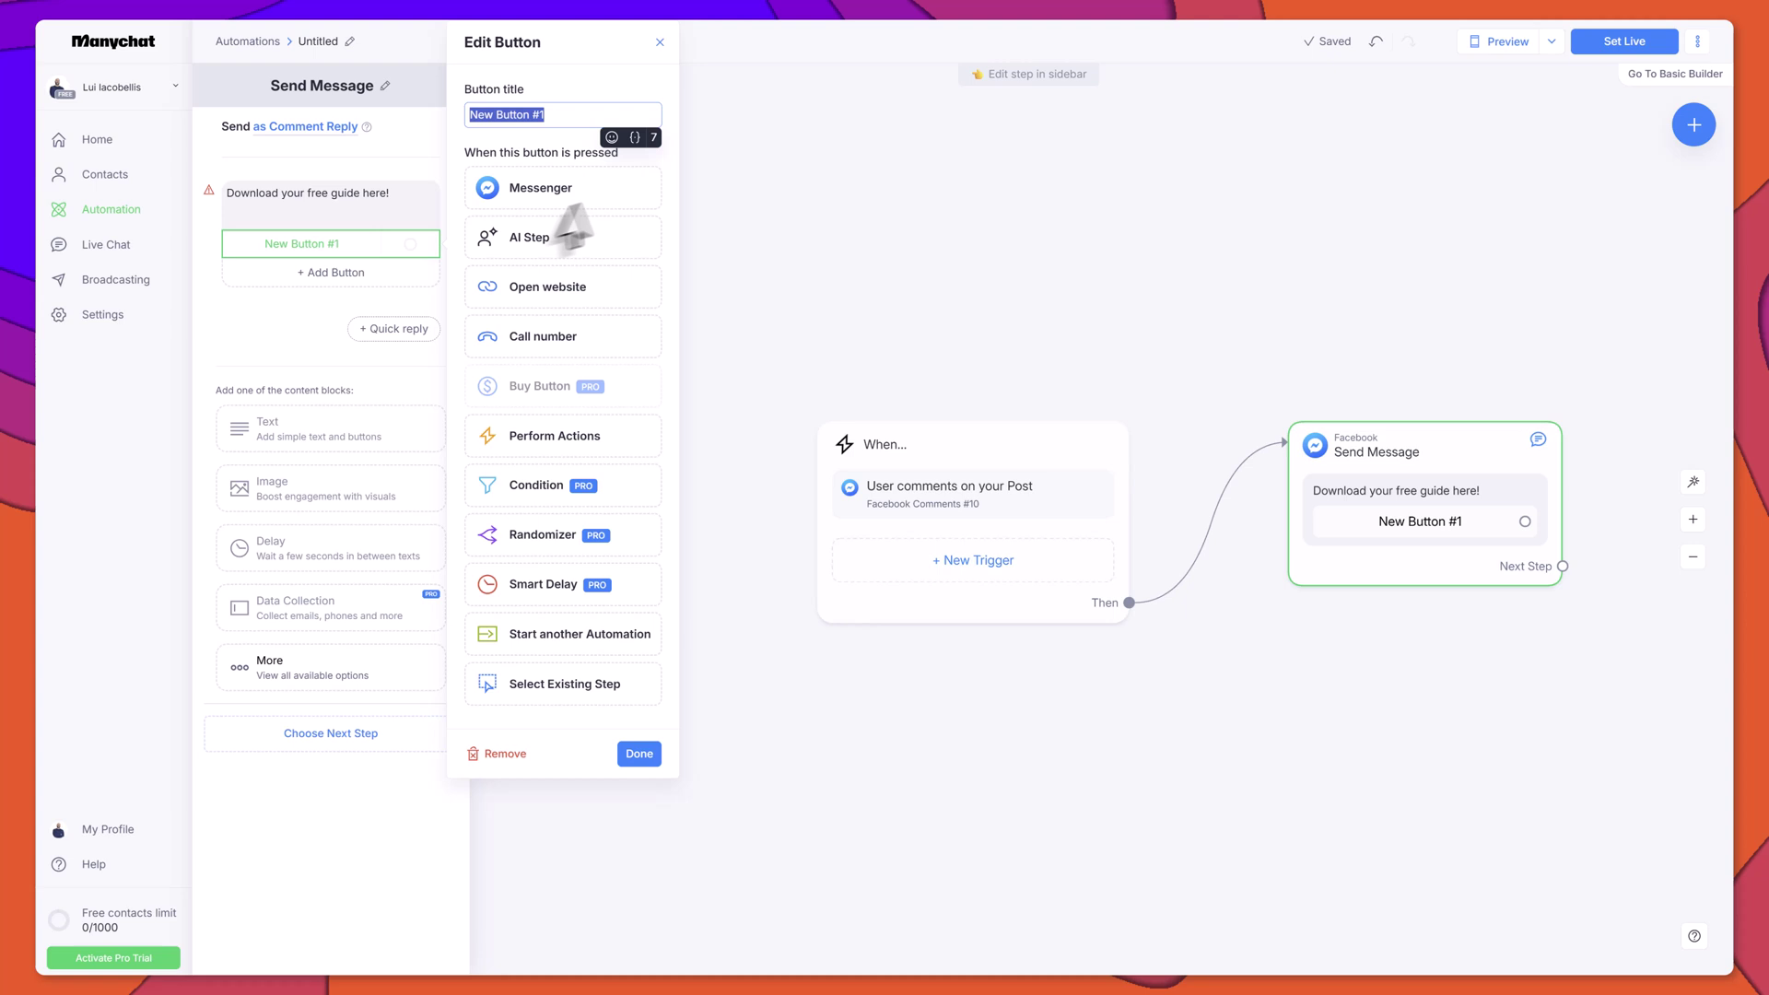
left_click(578, 112)
key("ctrl+a")
type("Download now!")
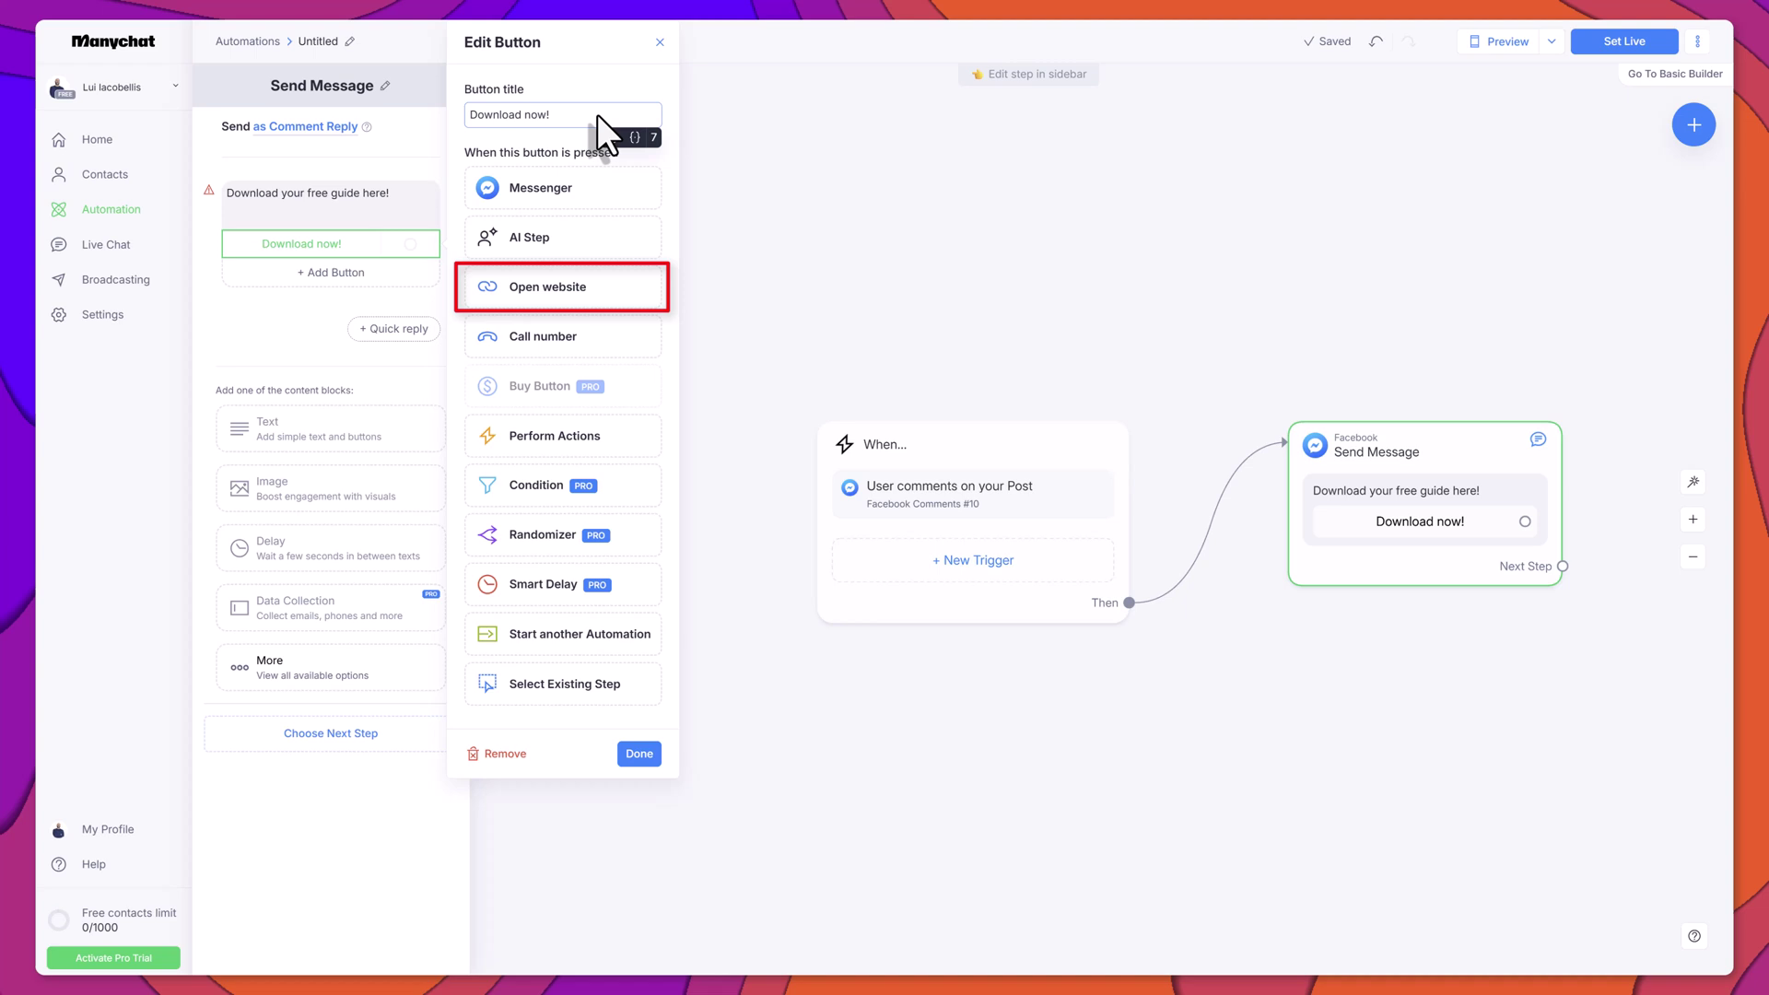
left_click(607, 285)
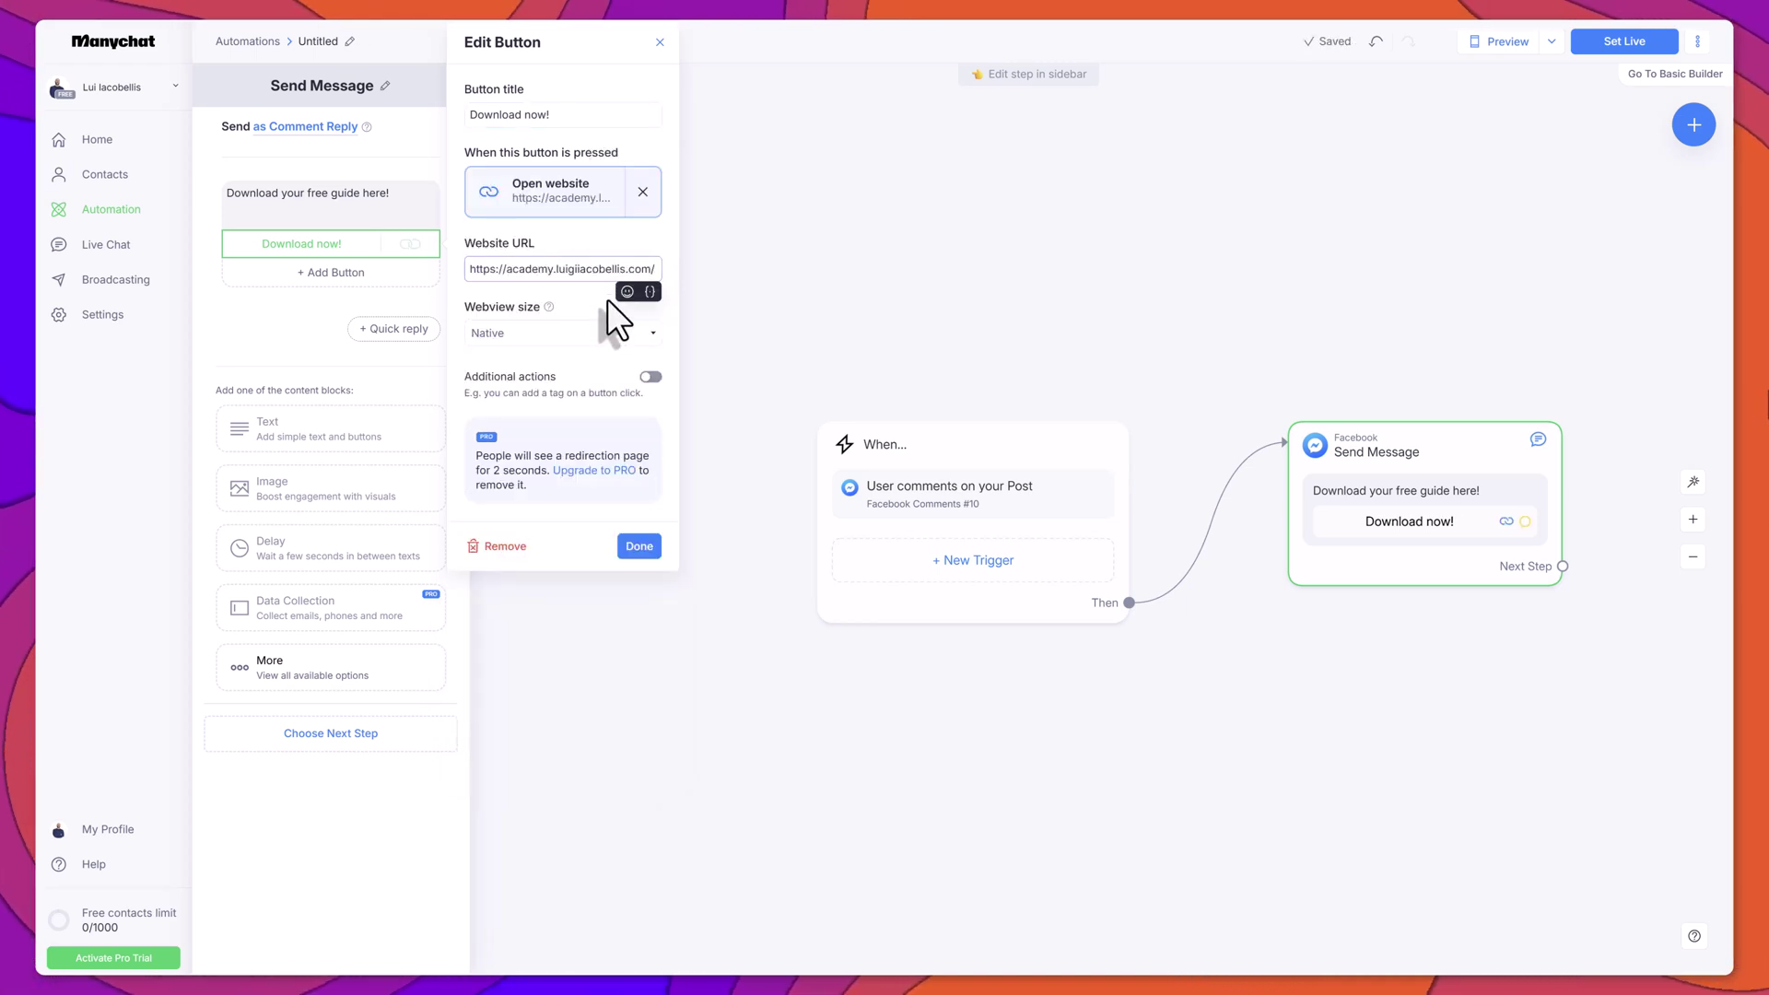
left_click(639, 546)
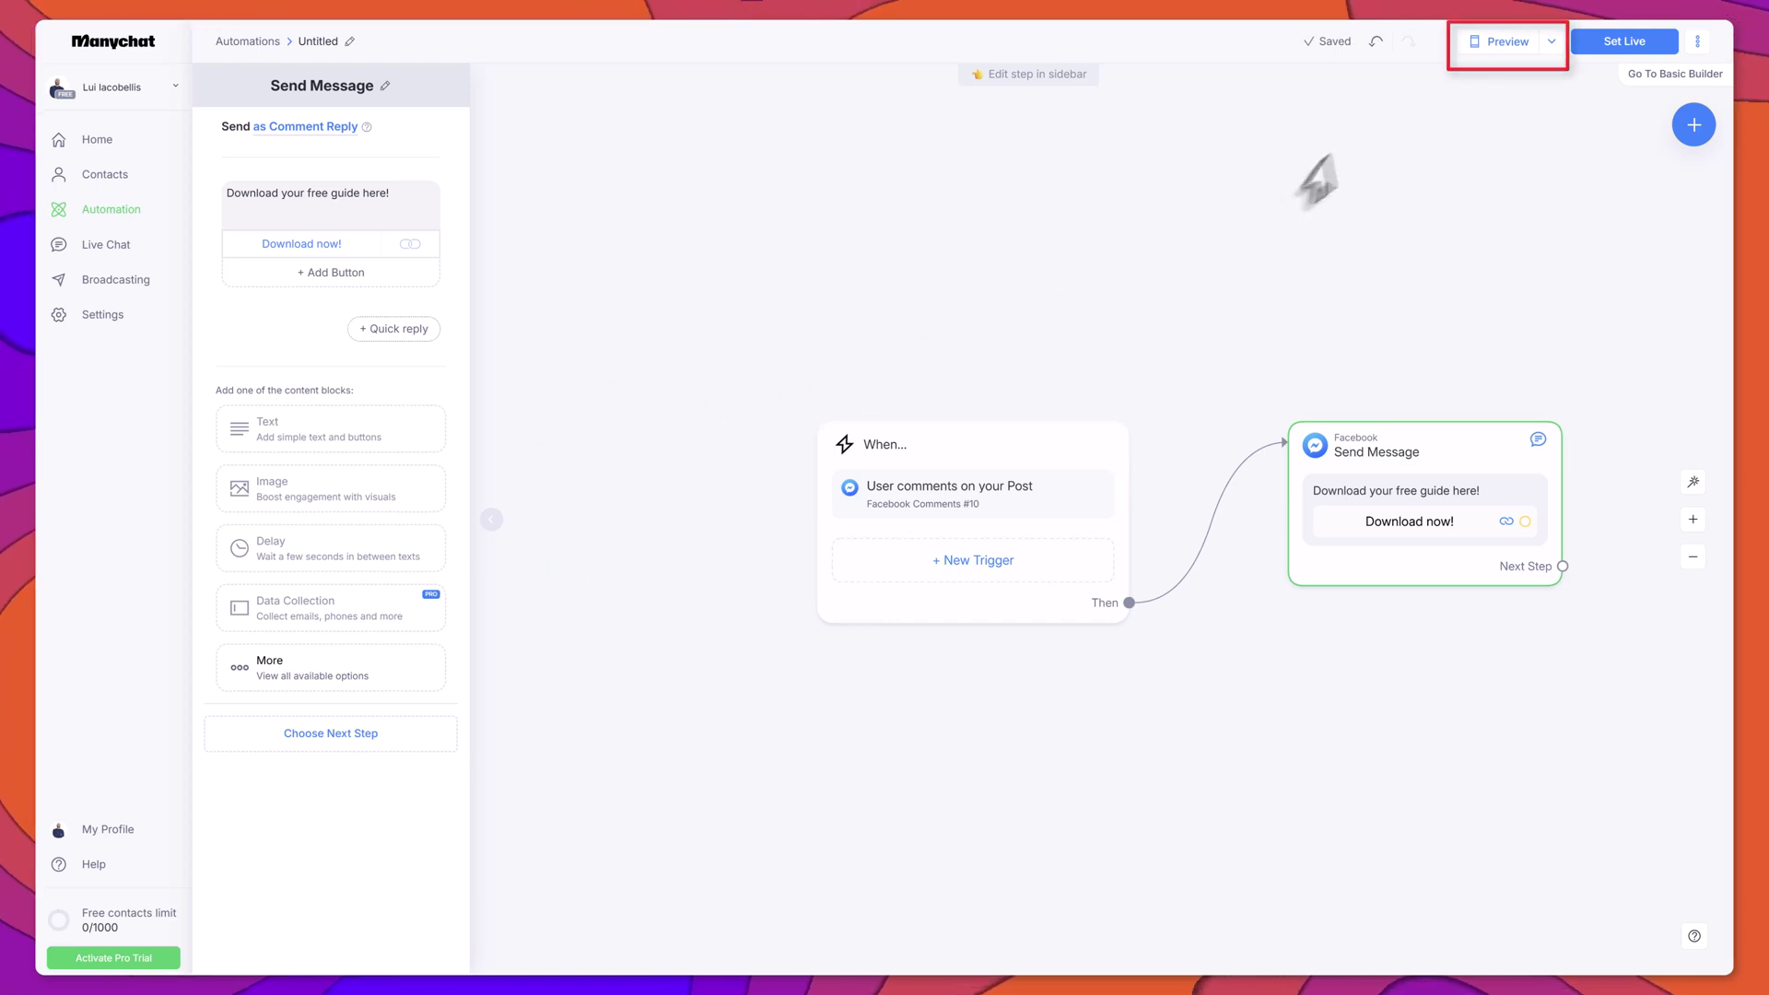
left_click(1490, 40)
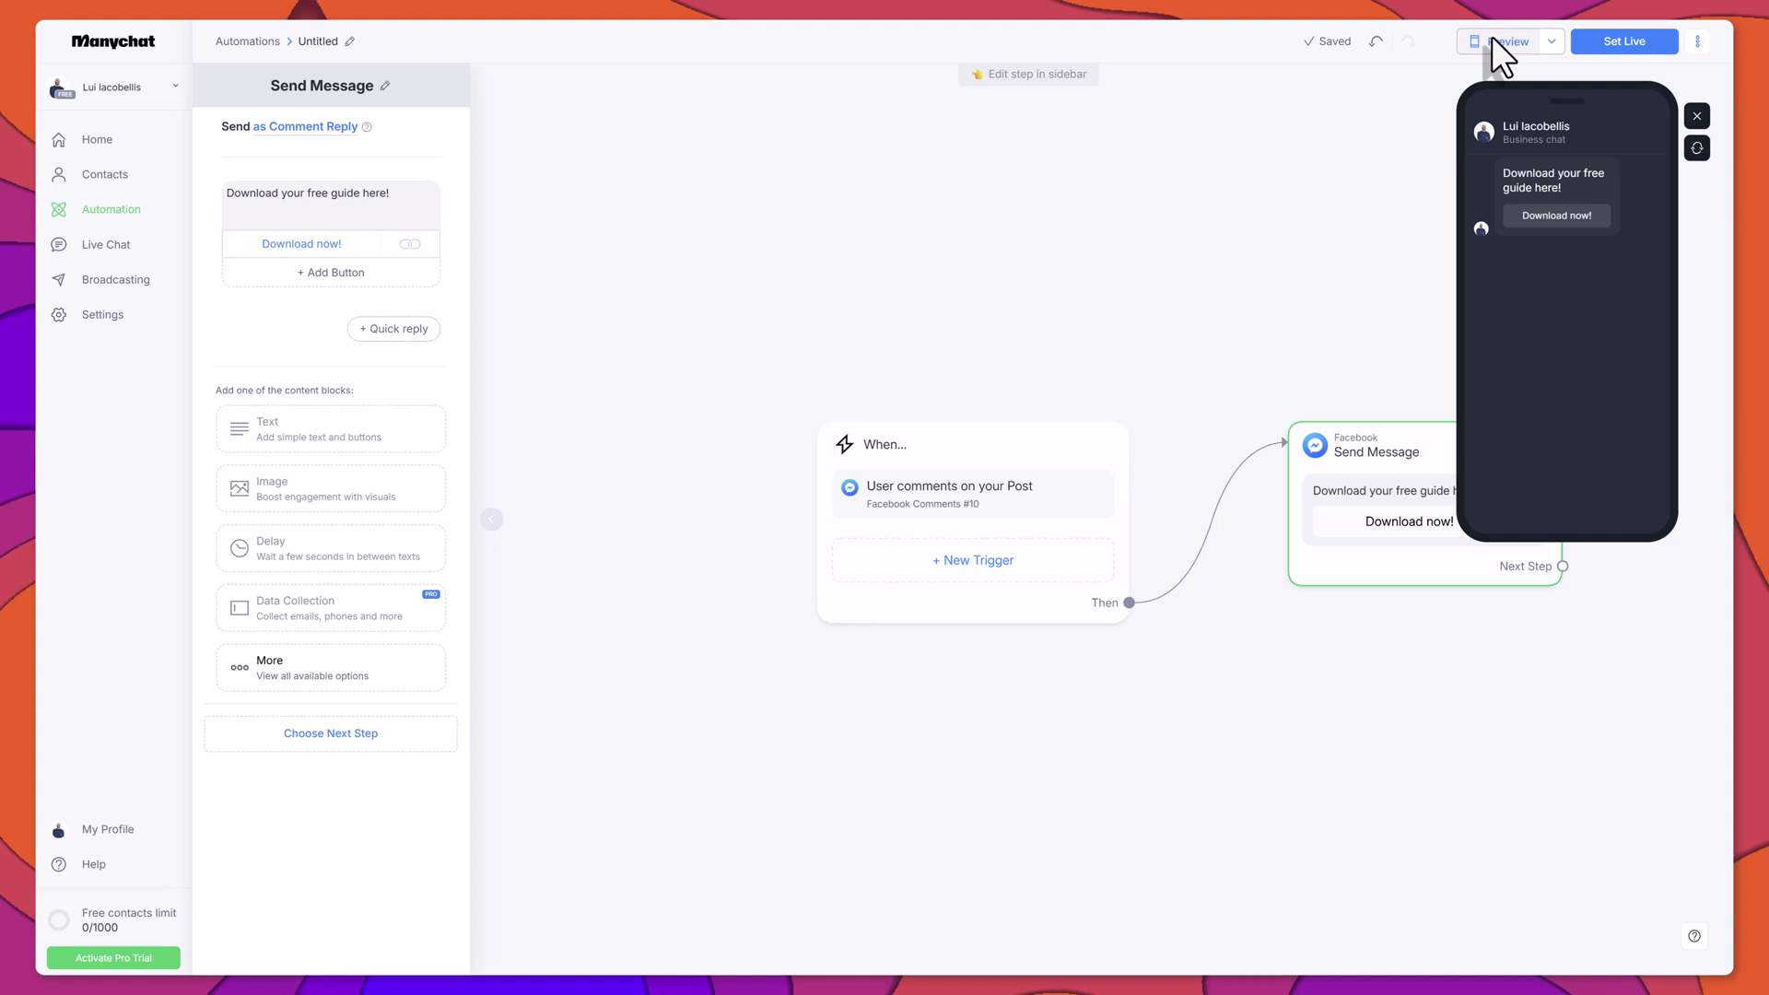
left_click(1696, 116)
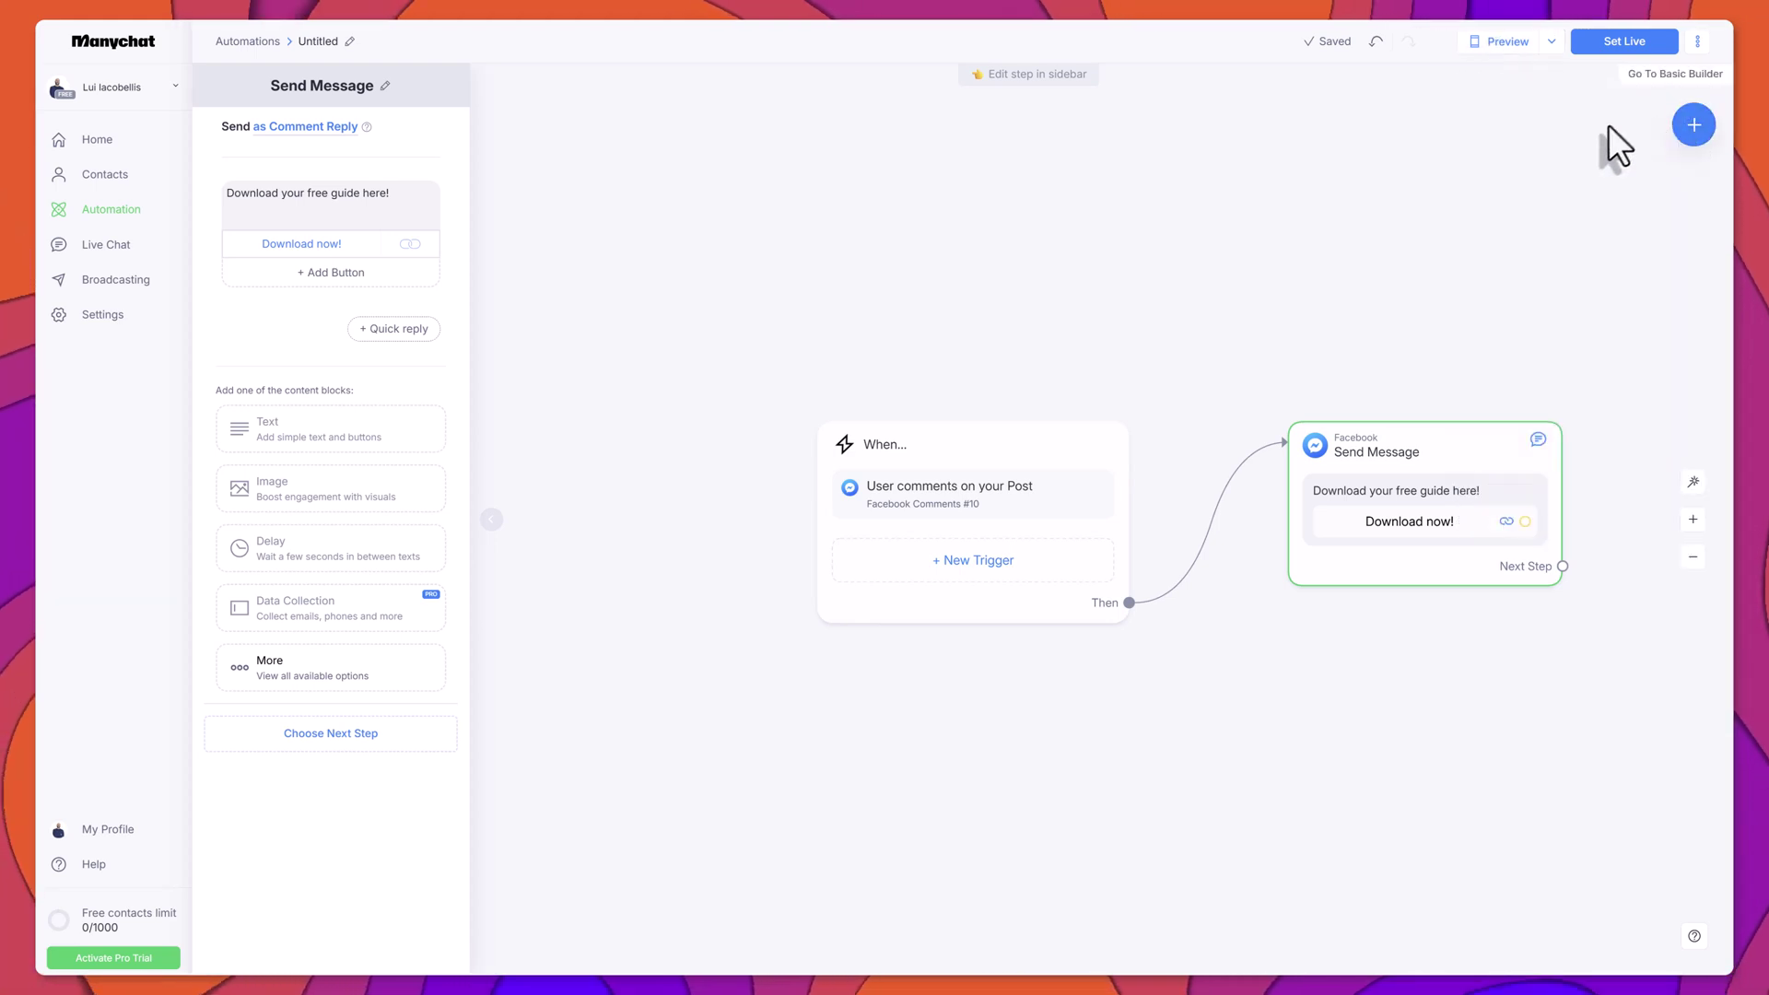
Set the automation live and post a test comment asking for the free guide link
left_click(1603, 48)
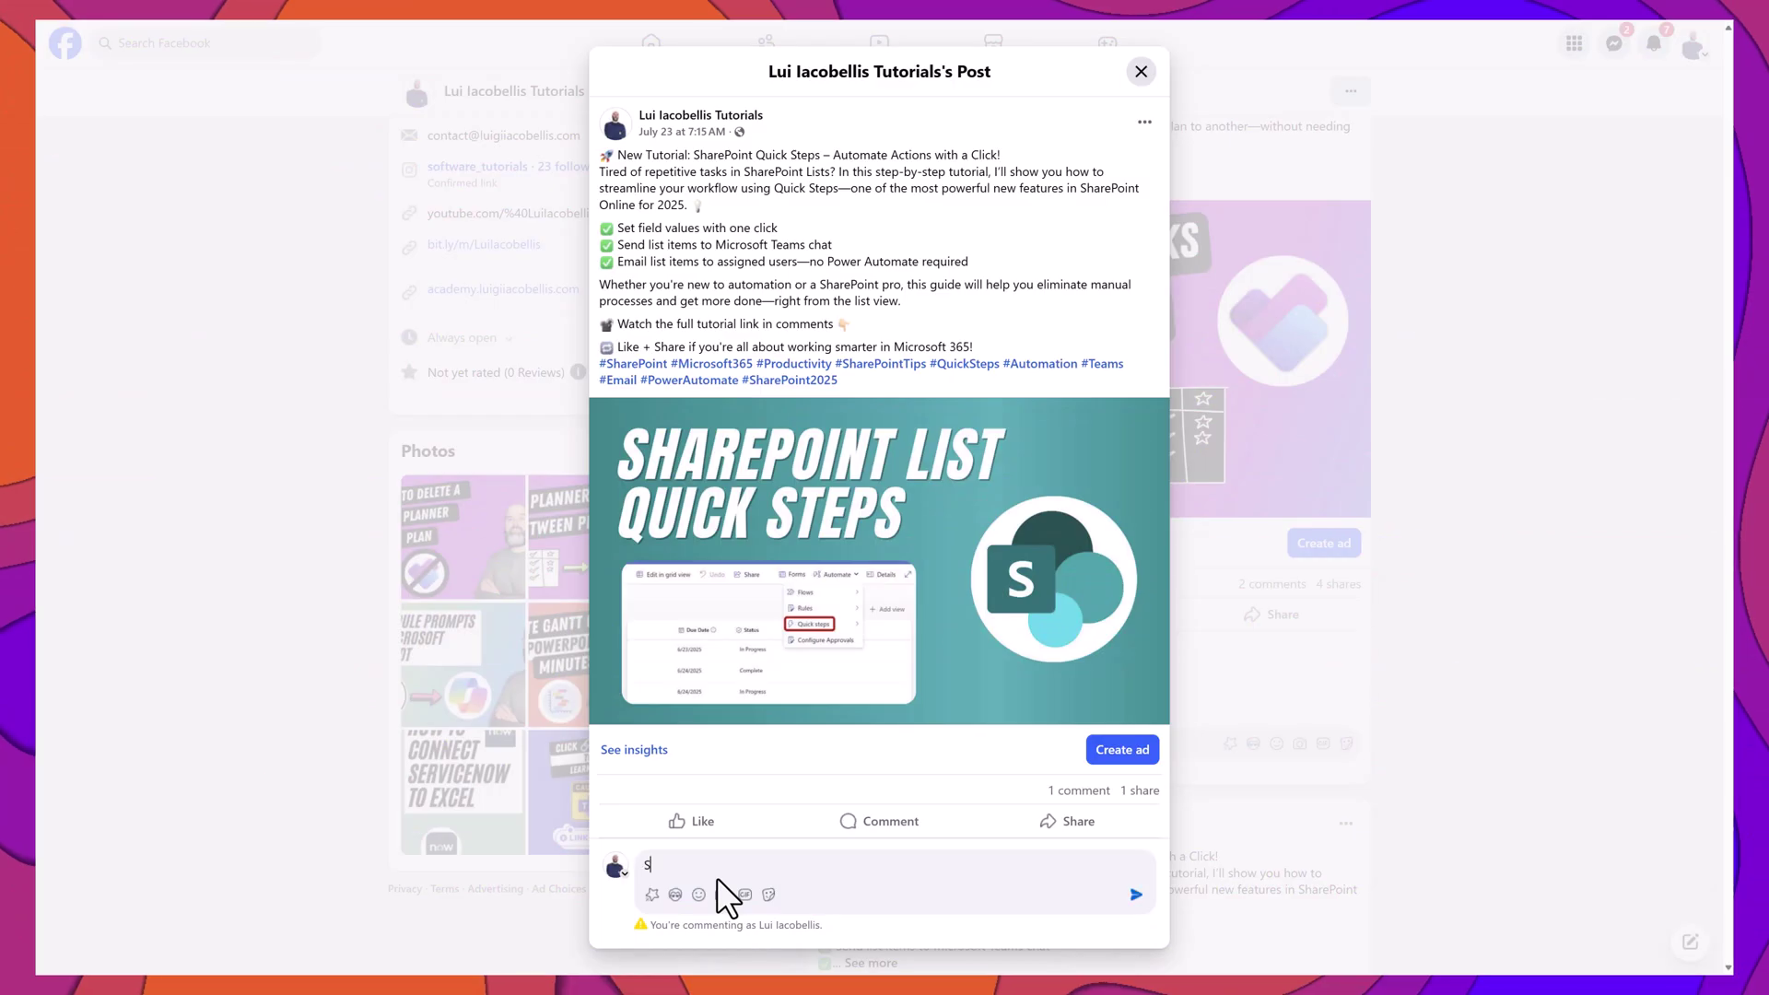
type("Send the")
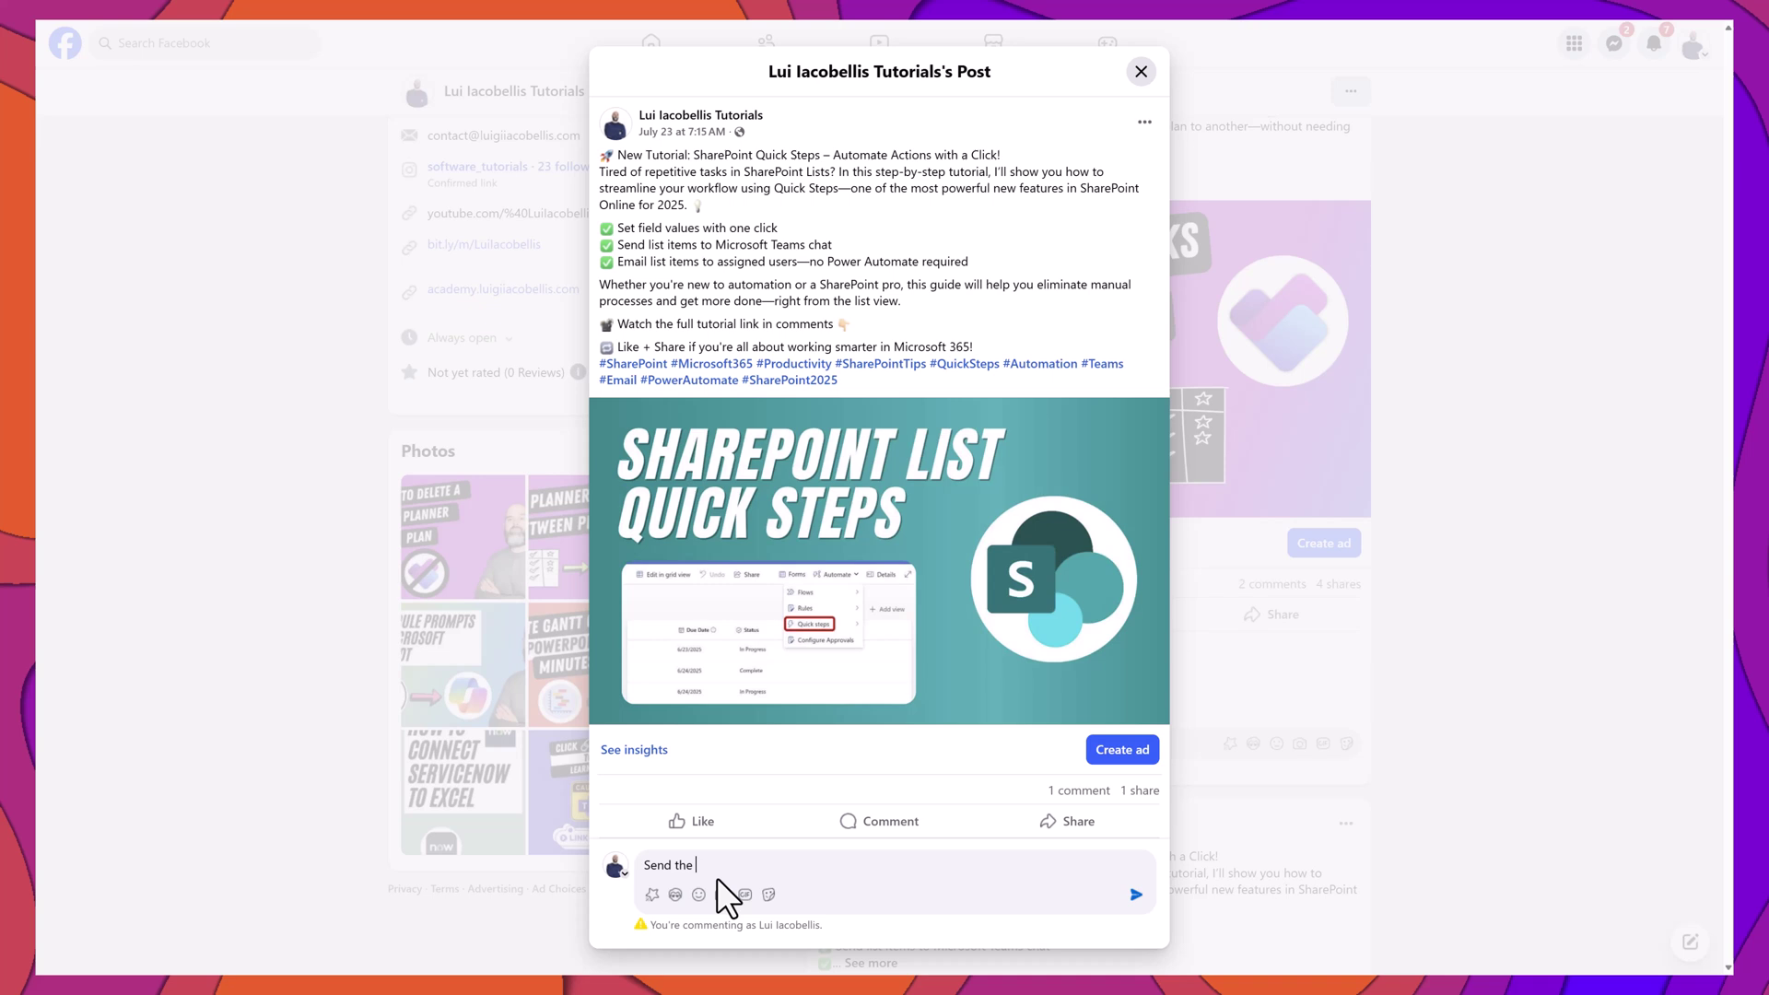
type(" me the link to down")
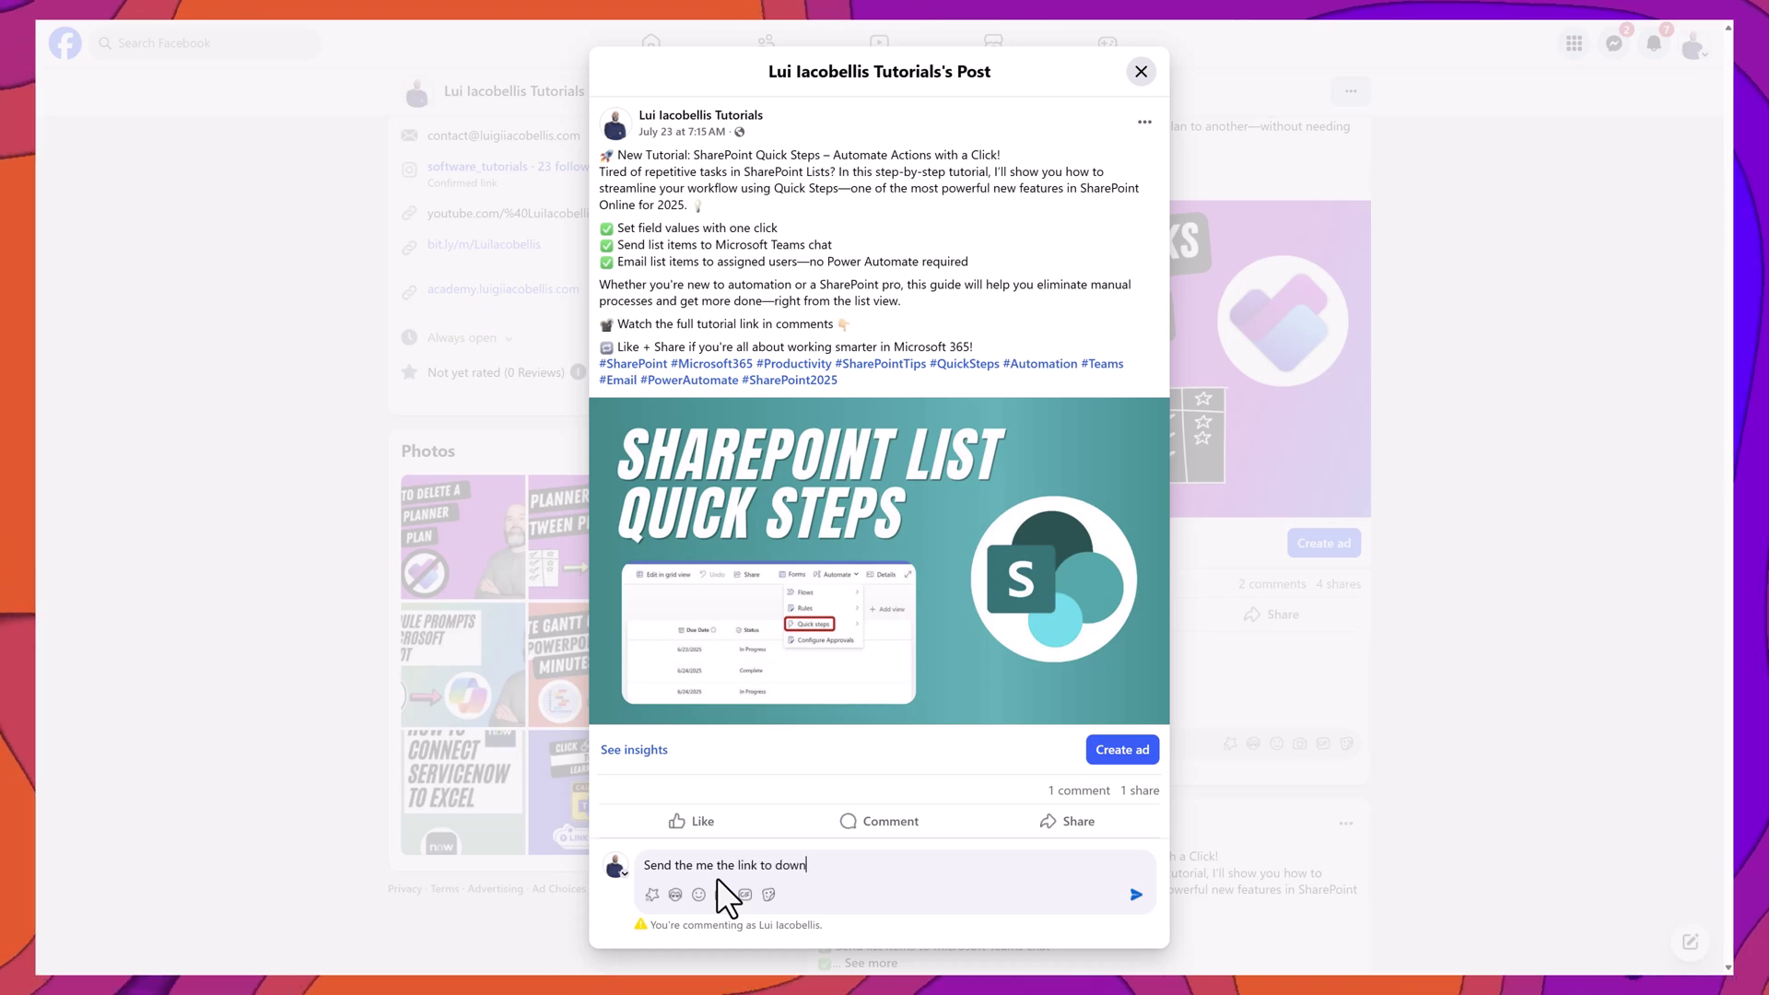
type("load the free")
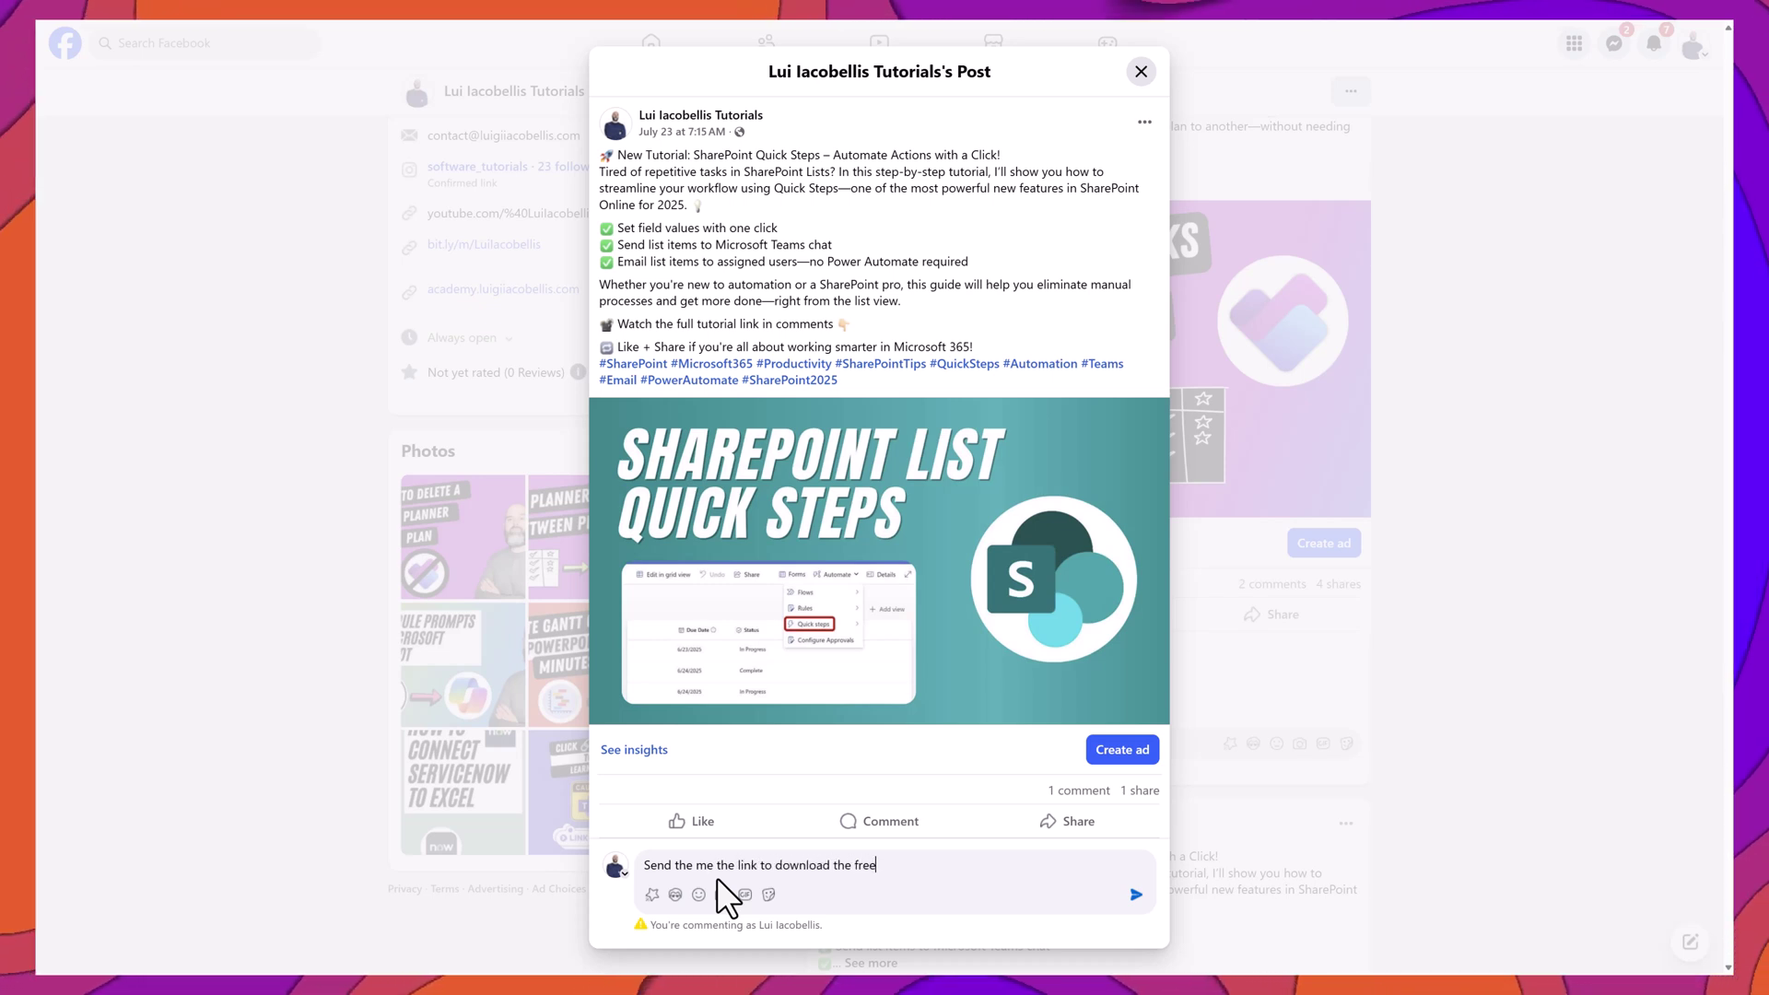
type(" guide!")
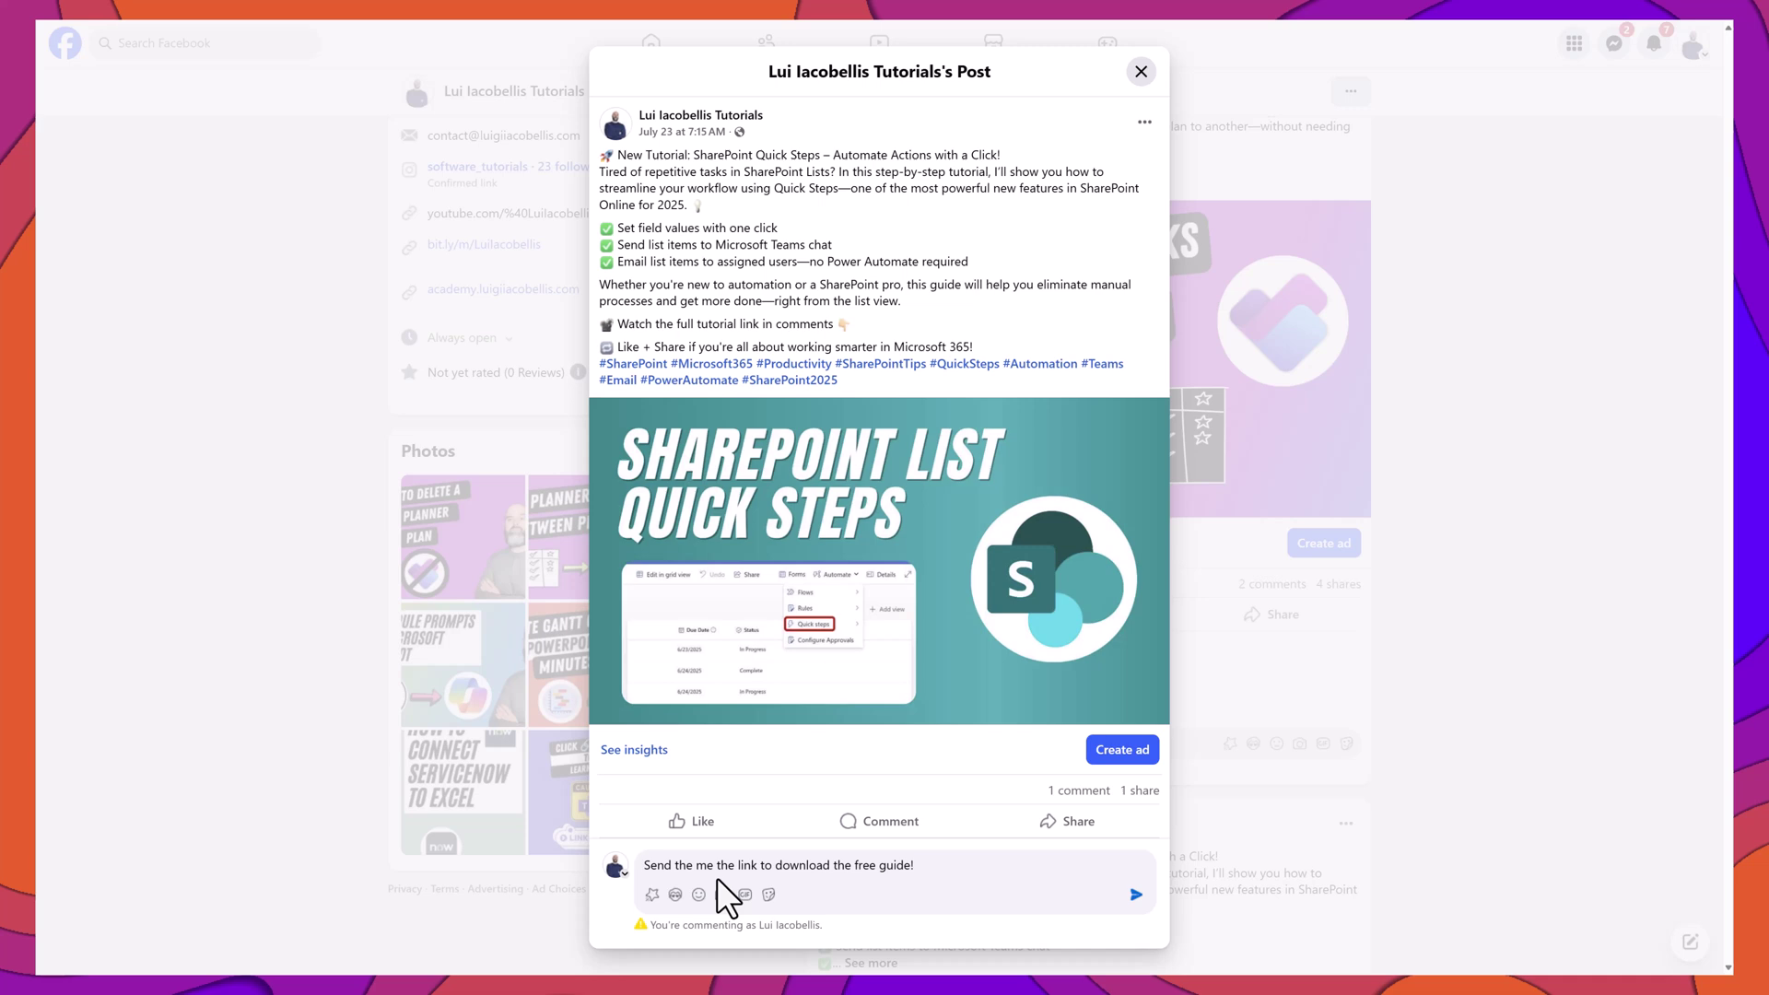
left_click(1138, 895)
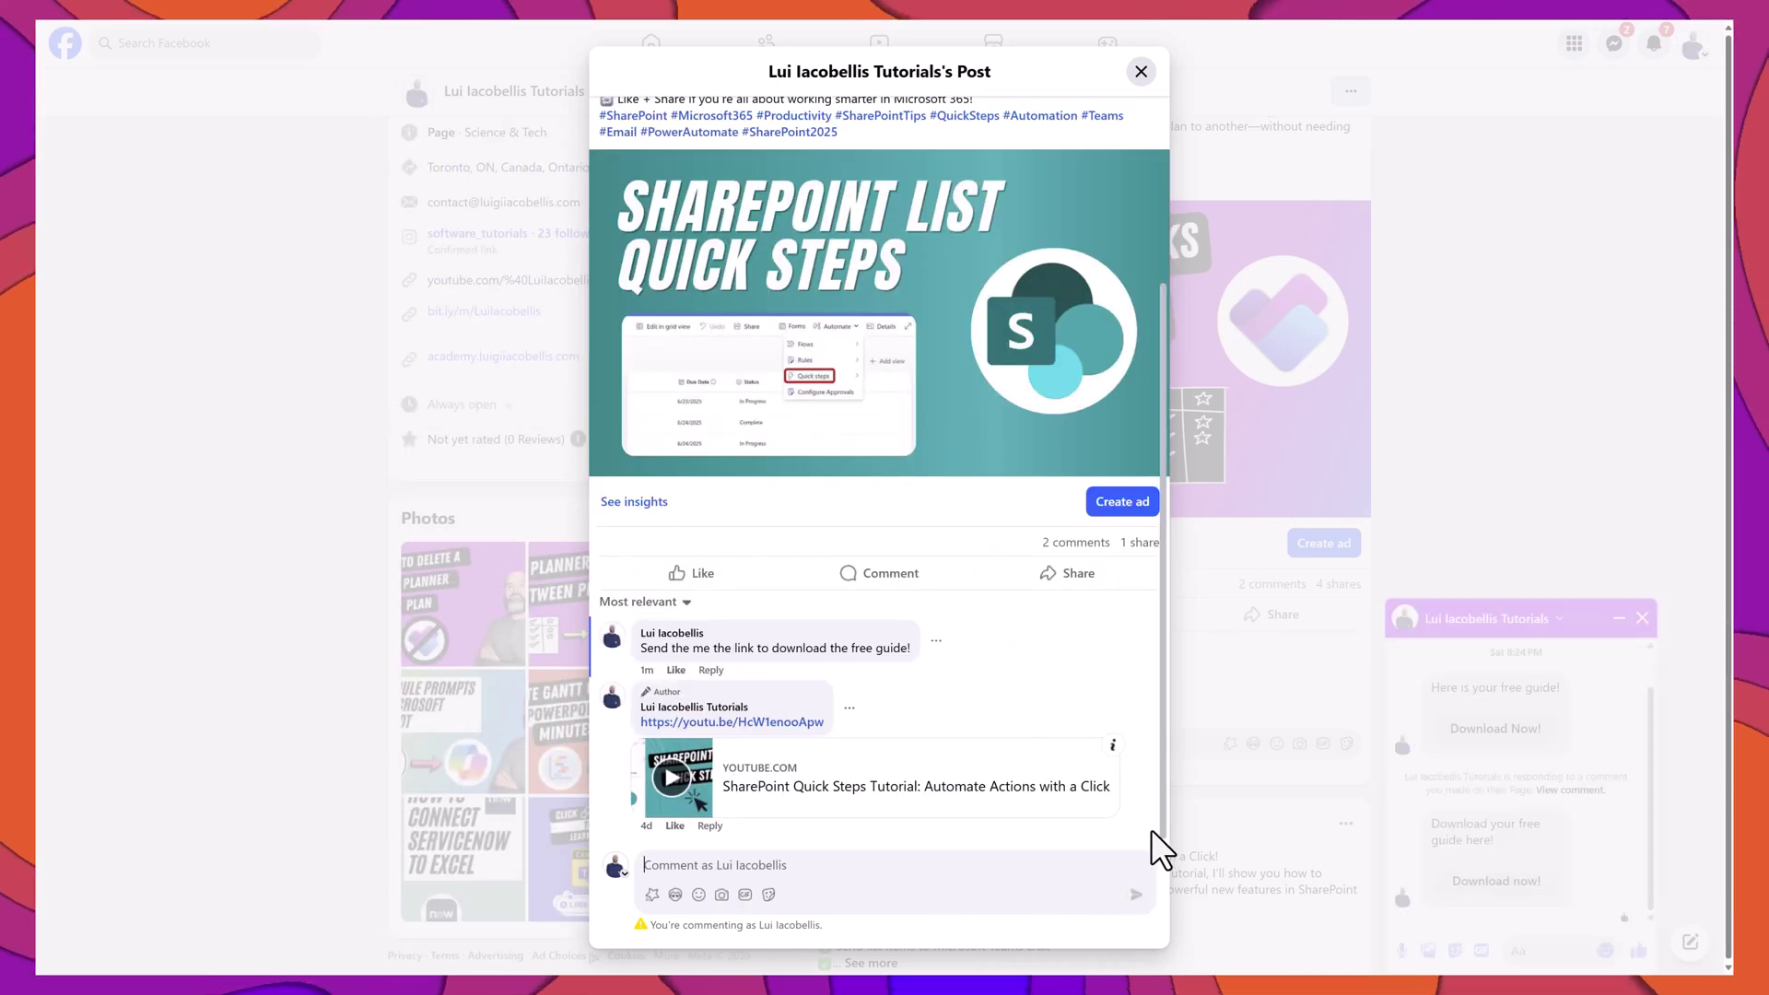
left_click(1584, 791)
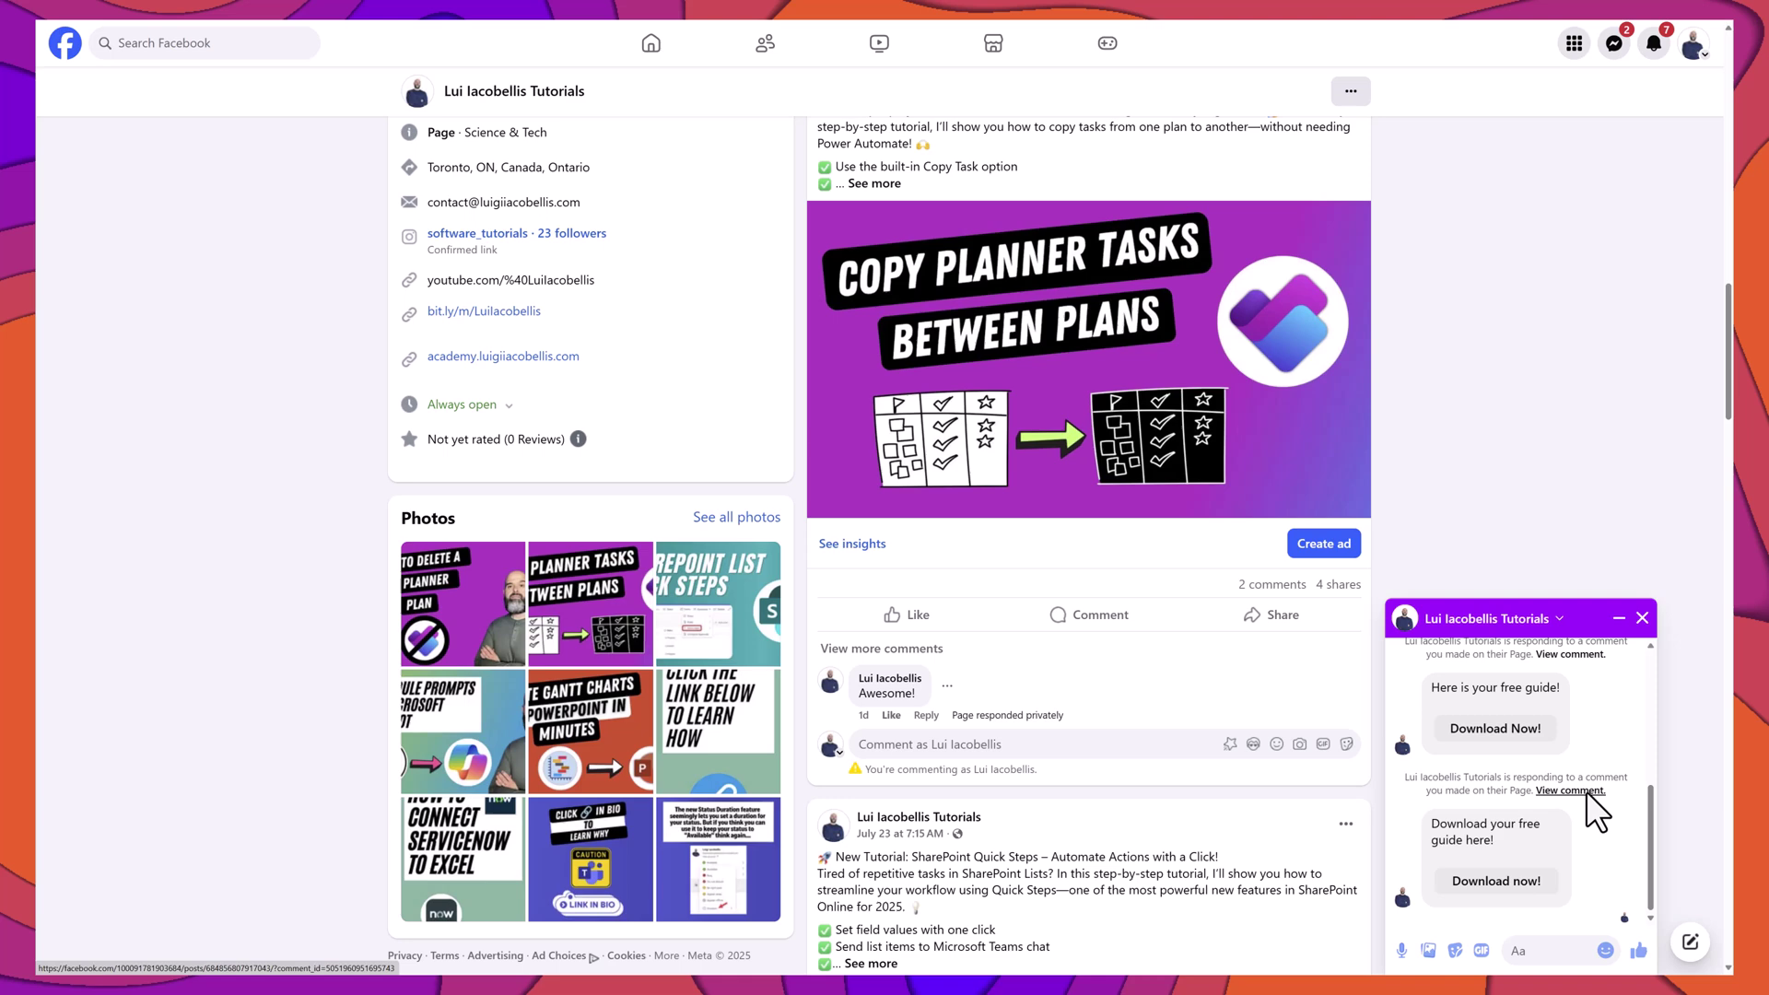